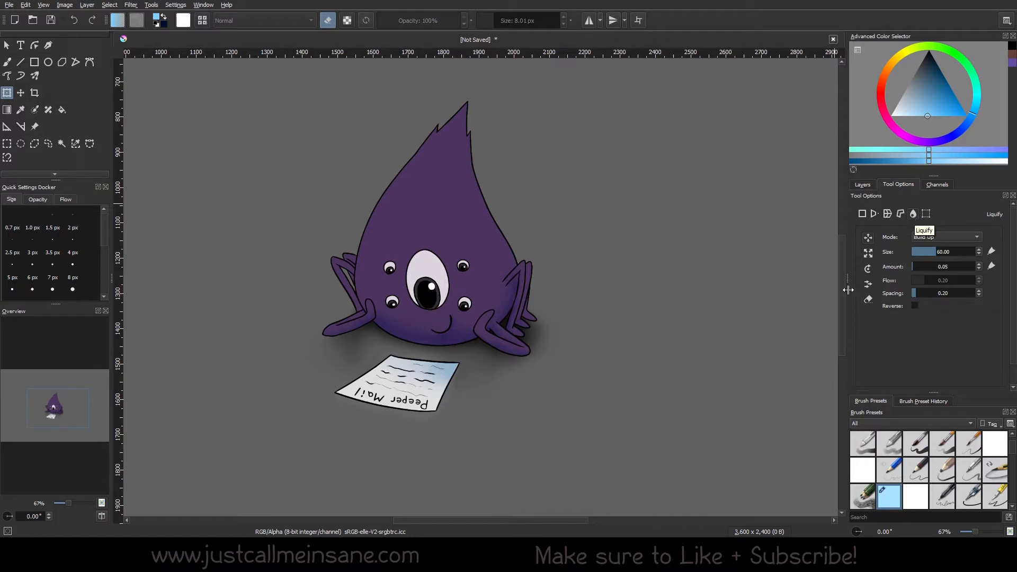
- Try distorting the creature's right outline, legs and body with freehand Liquify transform strokes, and undo the distortions
key(b)
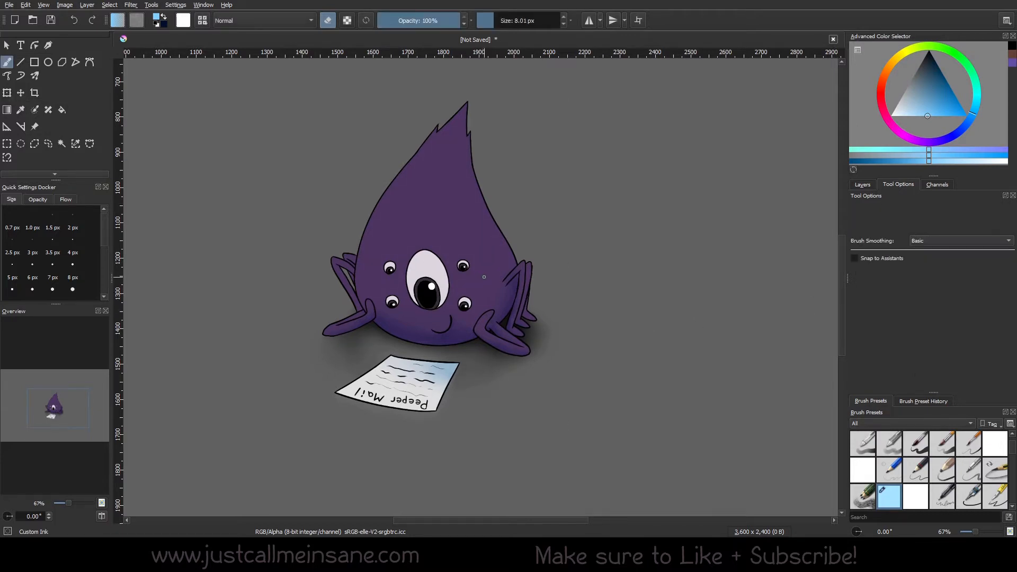
click(7, 93)
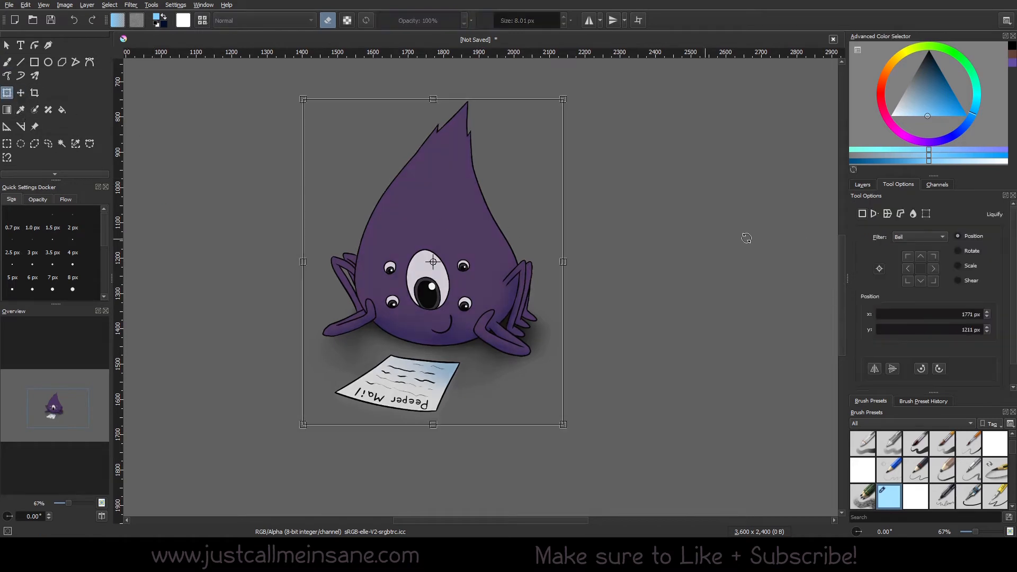
click(912, 214)
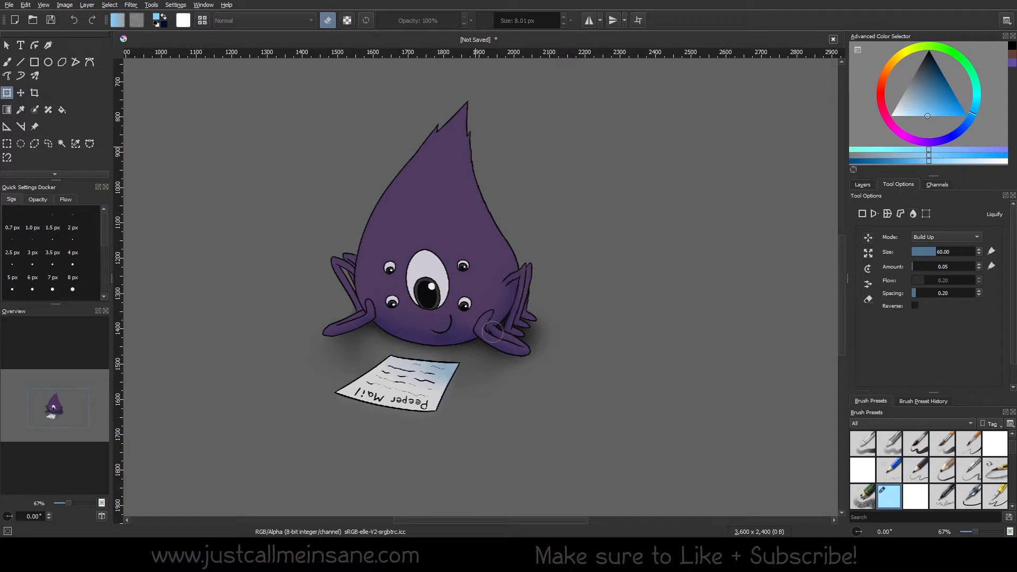
mouse_move(509, 366)
mouse_down()
mouse_move(495, 340)
mouse_move(498, 295)
mouse_move(527, 306)
mouse_move(544, 303)
mouse_move(539, 288)
mouse_move(501, 290)
mouse_move(473, 266)
mouse_move(508, 258)
mouse_move(523, 235)
mouse_move(476, 229)
mouse_move(461, 210)
mouse_move(506, 173)
mouse_move(468, 169)
mouse_move(497, 106)
mouse_move(469, 124)
mouse_move(486, 185)
mouse_up()
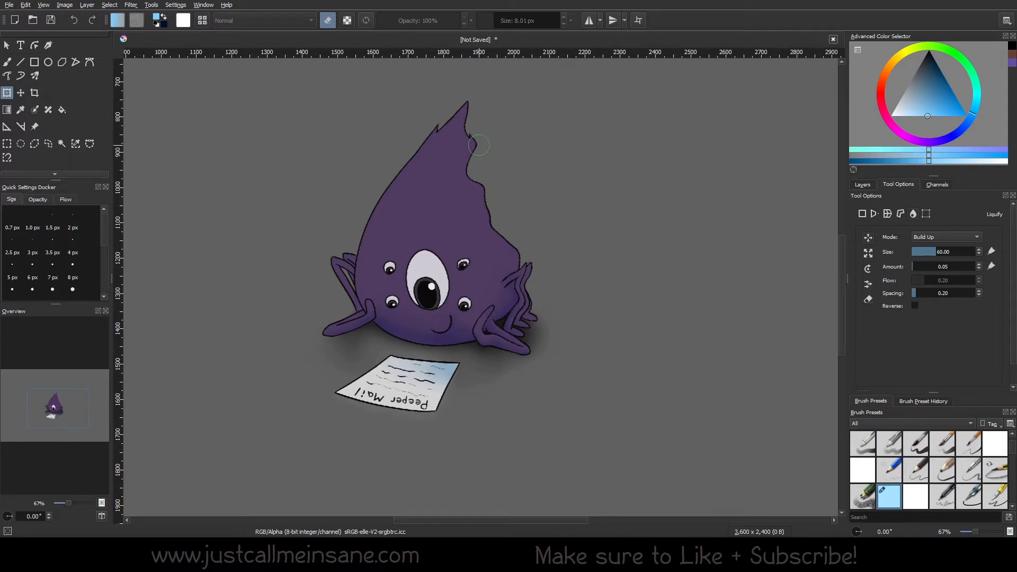
drag(479, 145, 484, 167)
mouse_move(410, 156)
mouse_down()
mouse_move(375, 195)
mouse_move(395, 213)
mouse_move(349, 242)
mouse_move(351, 261)
mouse_move(372, 273)
mouse_move(339, 296)
mouse_move(342, 308)
mouse_move(373, 306)
mouse_move(348, 339)
mouse_move(378, 318)
mouse_move(390, 336)
mouse_move(414, 318)
mouse_move(430, 338)
mouse_move(454, 326)
mouse_move(478, 341)
mouse_move(483, 316)
mouse_move(497, 330)
mouse_up()
mouse_move(503, 246)
mouse_down()
mouse_move(514, 265)
mouse_move(469, 307)
mouse_move(437, 301)
mouse_move(447, 325)
mouse_up()
key(ctrl+z)
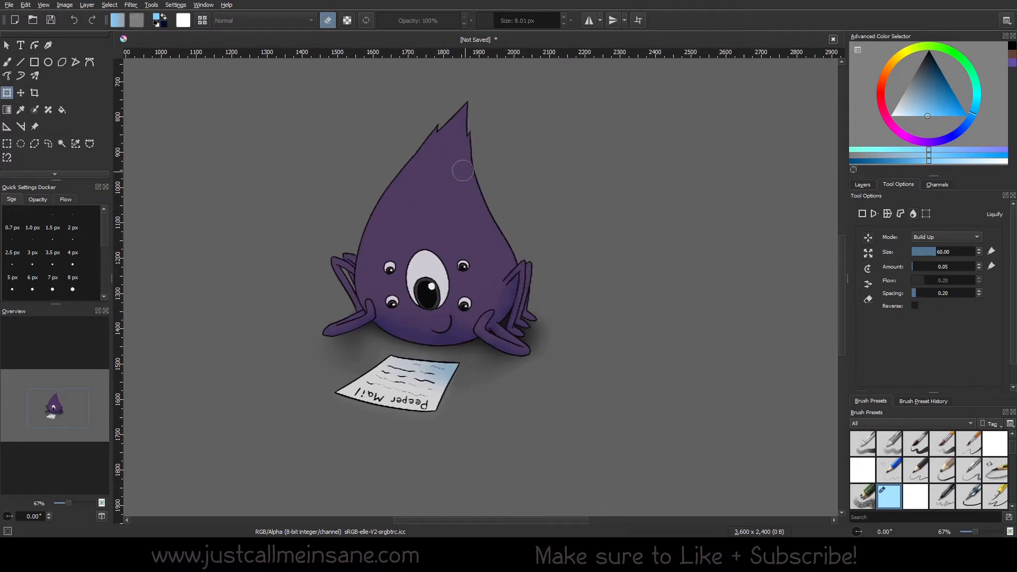
- Push the upper right outline of the creature's body inward with Liquify, apply it, and compare it against the original
mouse_move(467, 169)
mouse_down()
mouse_move(476, 135)
mouse_move(459, 237)
mouse_up()
mouse_move(491, 183)
mouse_down()
mouse_move(472, 191)
mouse_move(493, 203)
mouse_move(481, 162)
mouse_move(469, 168)
mouse_move(471, 135)
mouse_up()
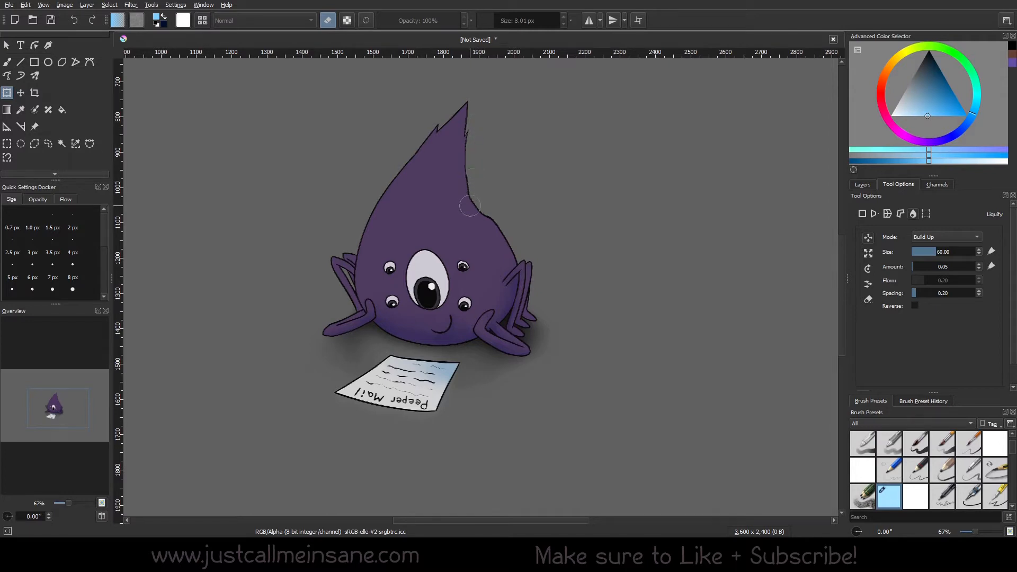
mouse_move(488, 222)
mouse_down()
mouse_move(467, 193)
mouse_move(464, 177)
mouse_move(480, 207)
mouse_move(469, 169)
mouse_up()
key(b)
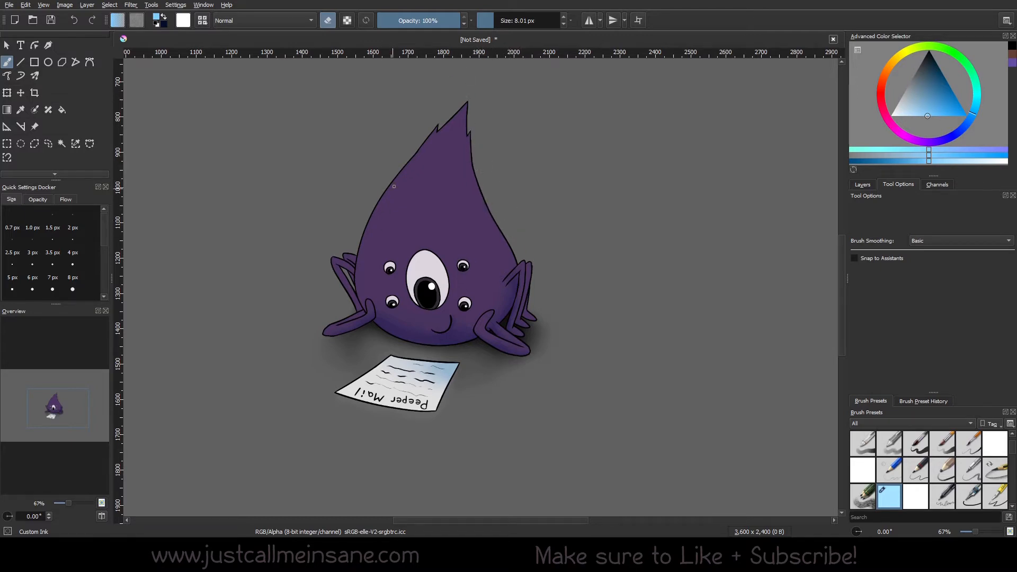
click(93, 22)
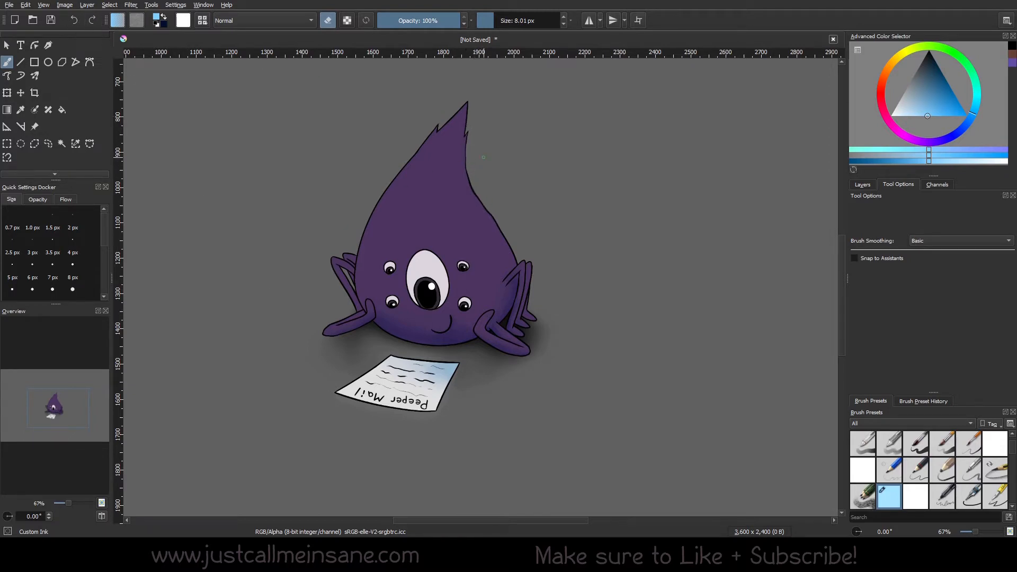
- Undo the inward warp of the body outline and return to the Brush tool
click(7, 92)
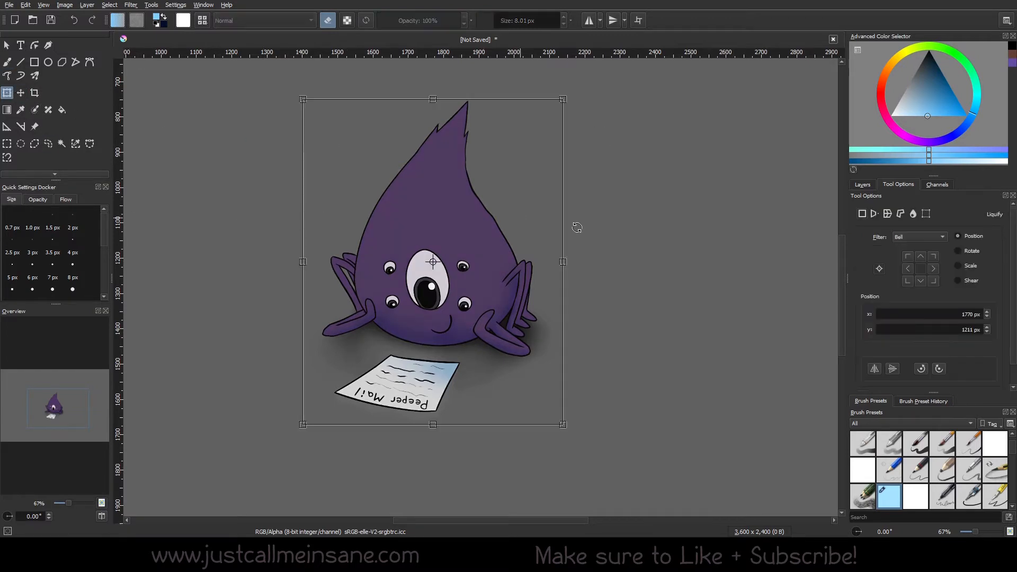
click(912, 214)
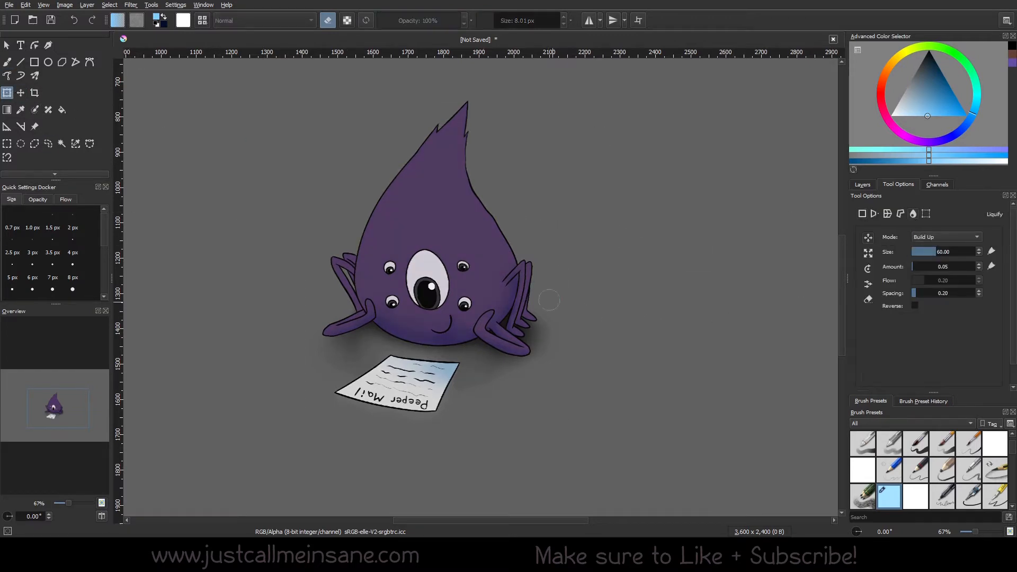
key(ctrl+z)
key(ctrl+z)
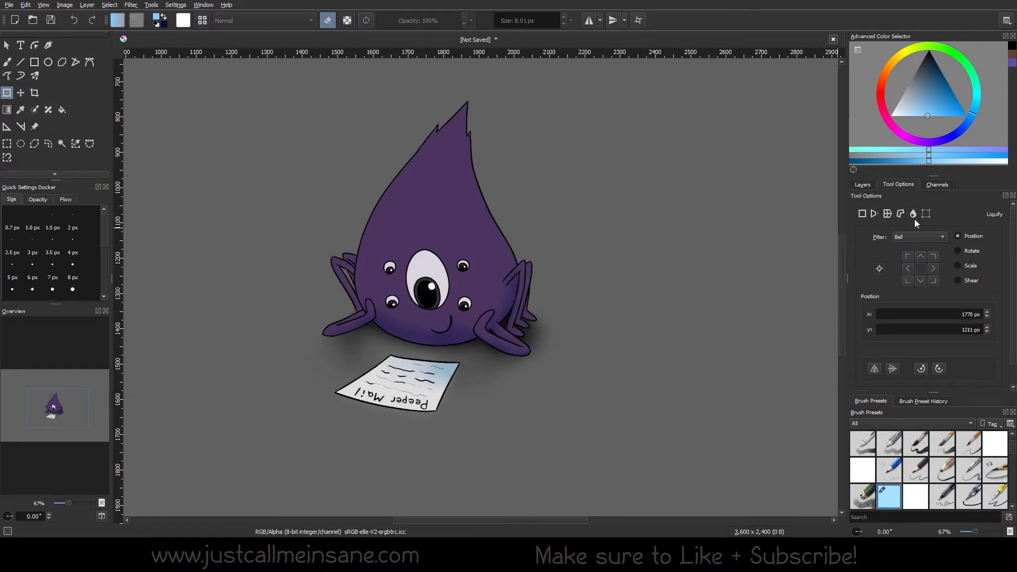
key(b)
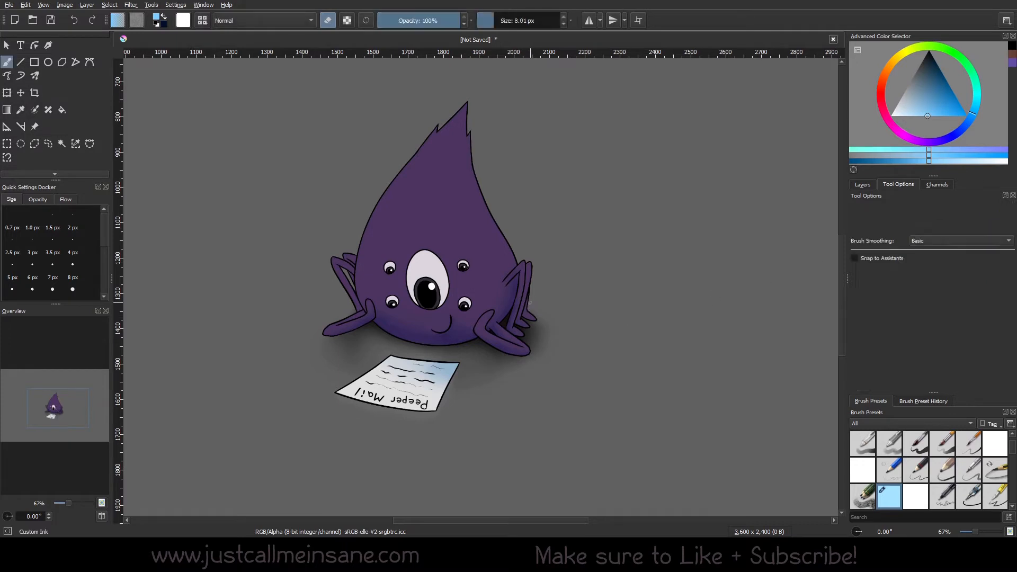
- Start a Liquify transform with size 19.40 and warp the small eye to the upper right of the main eye
key(ctrl+t)
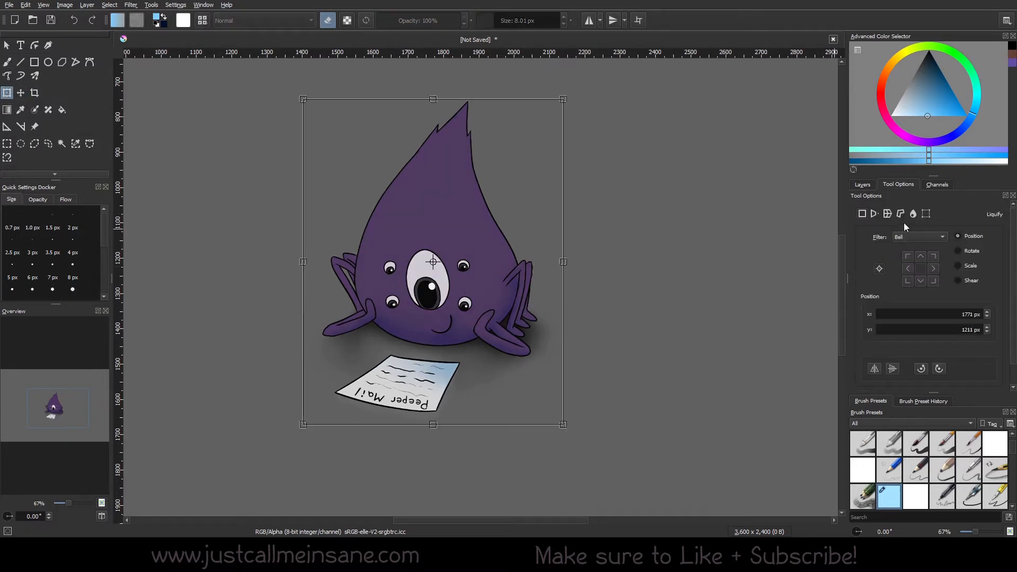
click(913, 214)
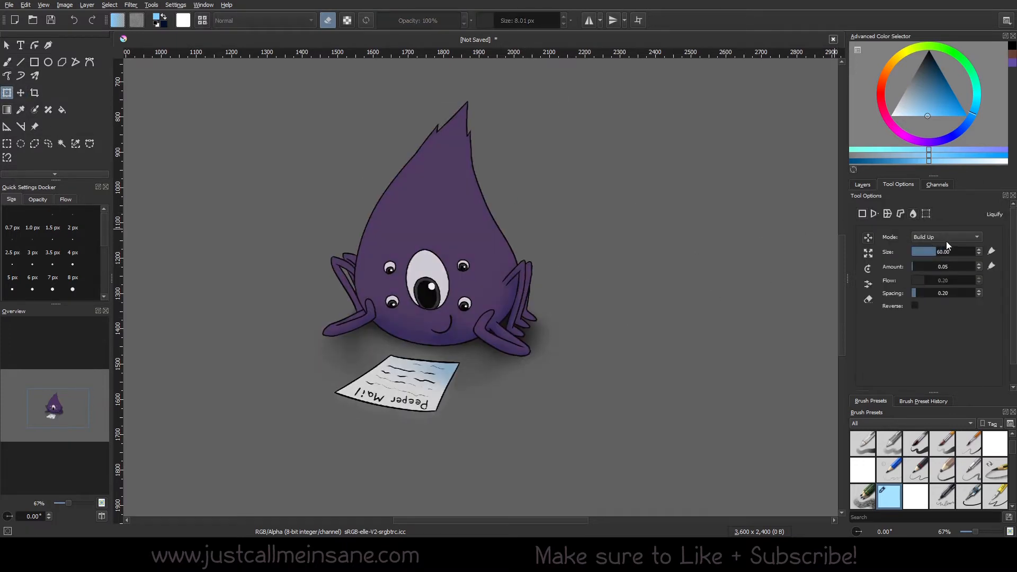
mouse_move(947, 249)
mouse_down()
mouse_move(937, 252)
mouse_move(955, 251)
mouse_move(901, 248)
mouse_up()
scroll(498, 272, up, 4)
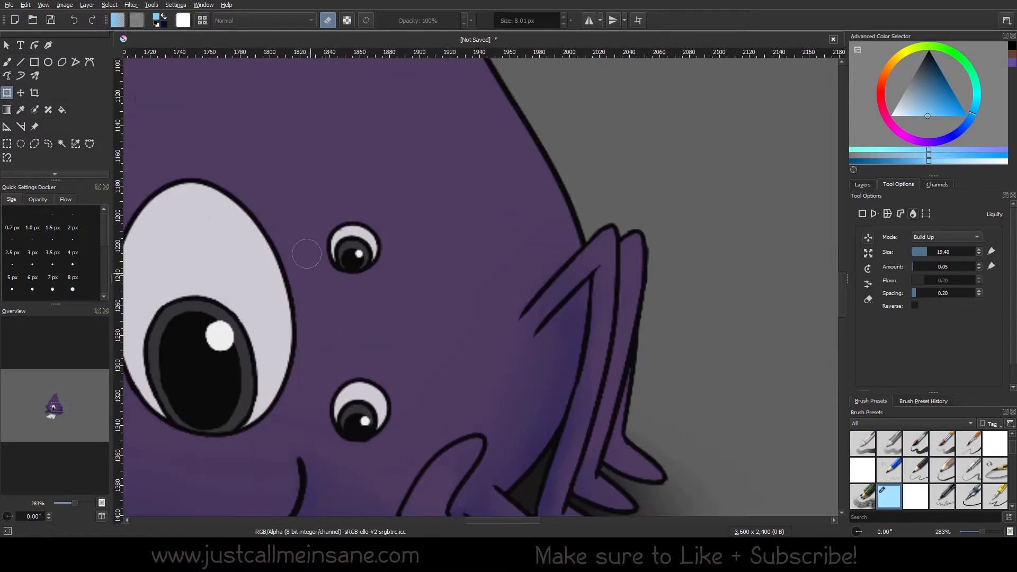
mouse_move(354, 258)
mouse_down()
mouse_move(360, 265)
mouse_move(373, 243)
mouse_move(366, 225)
mouse_move(352, 223)
mouse_move(343, 237)
mouse_up()
- Set the Liquify size to 22.96 and the amount to 0.88
mouse_move(938, 253)
mouse_down()
mouse_move(948, 254)
mouse_move(922, 251)
mouse_up()
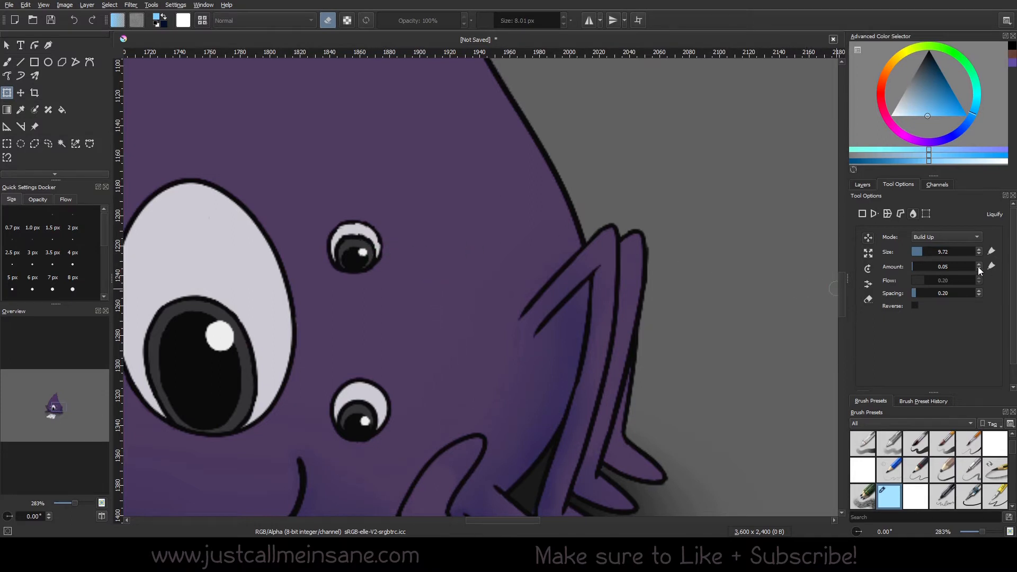
click(922, 264)
drag(924, 264, 924, 265)
- Stretch the upper-left small eye outward, and warp the lower-left and upper-right small eyes with the amount set to 0.16
mouse_move(282, 304)
mouse_down()
mouse_move(474, 283)
mouse_move(578, 305)
mouse_up()
mouse_move(337, 248)
mouse_down()
mouse_move(303, 246)
mouse_move(329, 243)
mouse_move(328, 226)
mouse_move(307, 228)
mouse_move(296, 264)
mouse_move(290, 241)
mouse_up()
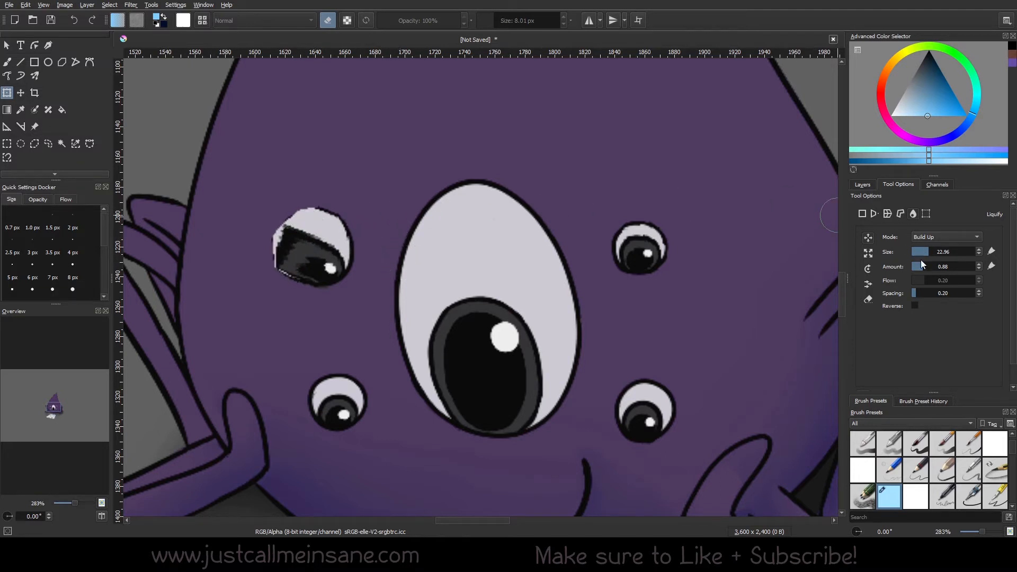
drag(920, 259, 916, 264)
mouse_move(329, 410)
mouse_down()
mouse_move(309, 378)
mouse_move(335, 380)
mouse_move(332, 365)
mouse_move(350, 387)
mouse_move(352, 377)
mouse_move(323, 371)
mouse_move(314, 405)
mouse_move(310, 386)
mouse_up()
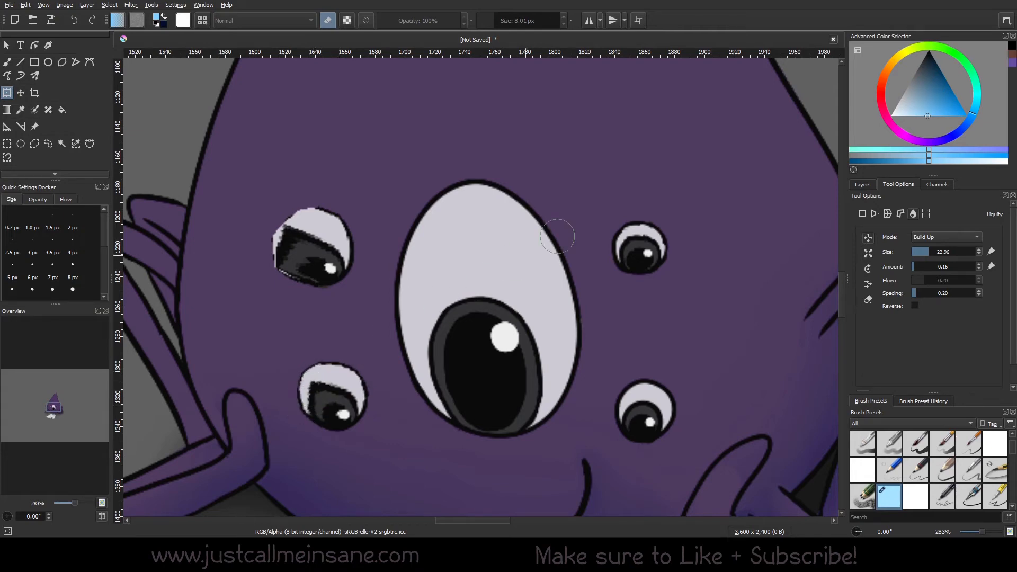
mouse_move(628, 232)
mouse_down()
mouse_move(617, 220)
mouse_move(643, 218)
mouse_up()
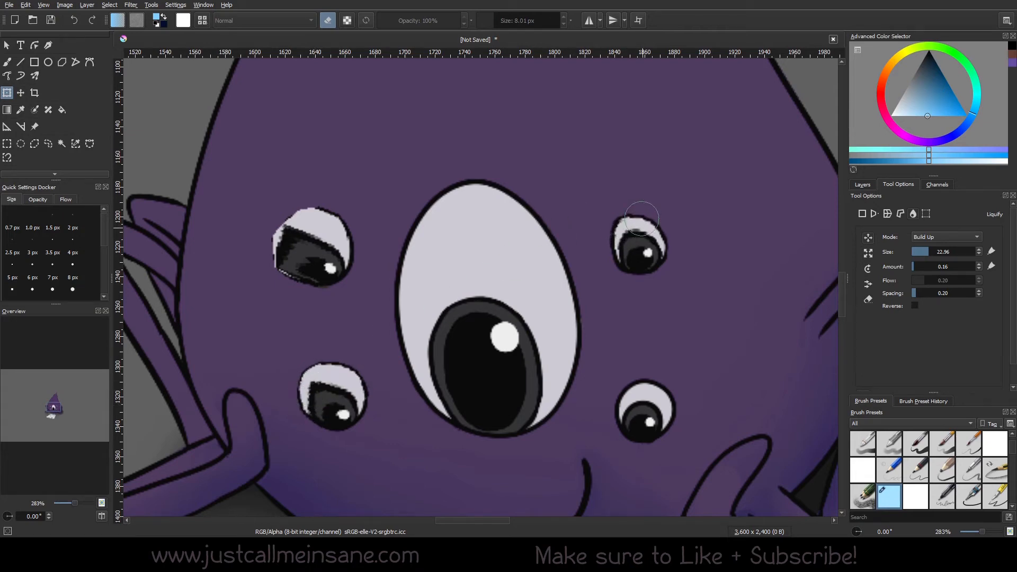
- Set the Liquify amount to 0.04 and gently expand the top of the lower-right small eye
click(913, 265)
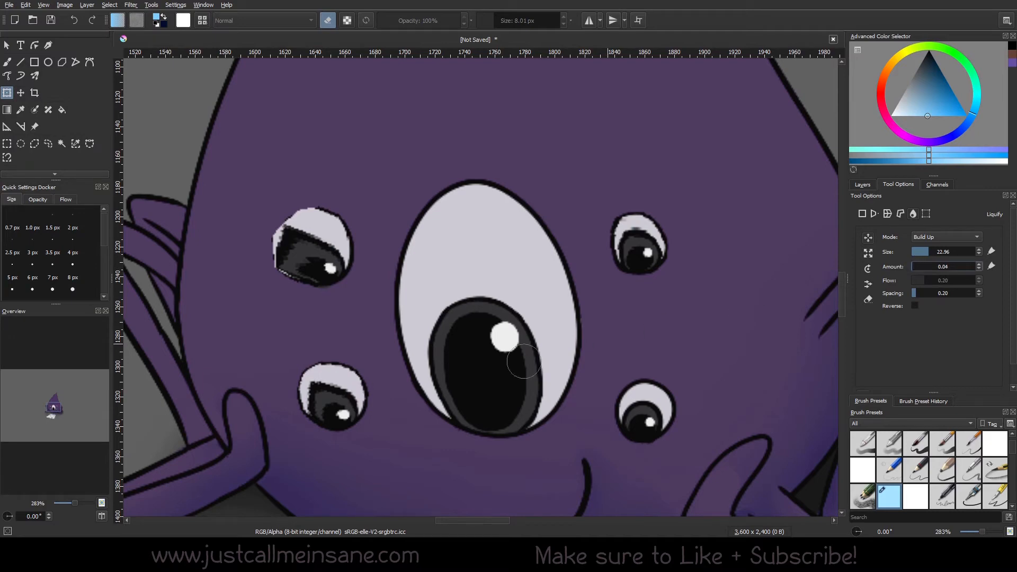
mouse_move(662, 396)
mouse_down()
mouse_move(661, 351)
mouse_move(640, 392)
mouse_move(638, 357)
mouse_up()
mouse_move(632, 392)
mouse_down()
mouse_move(622, 324)
mouse_move(656, 379)
mouse_move(668, 331)
mouse_up()
mouse_move(668, 395)
mouse_down()
mouse_move(690, 348)
mouse_move(663, 412)
mouse_move(699, 381)
mouse_up()
drag(626, 407, 620, 353)
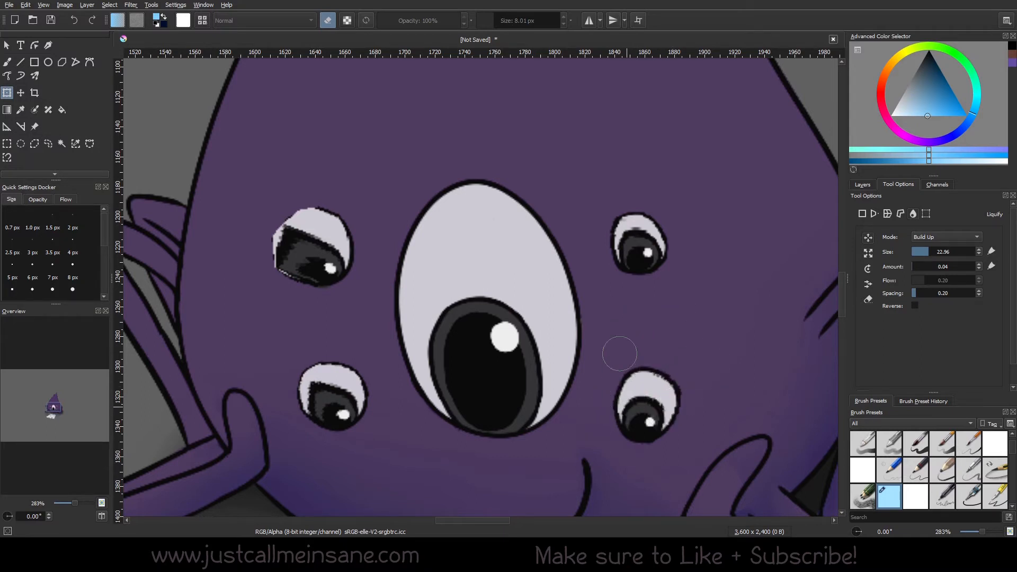
drag(631, 394, 608, 364)
- Try stretching the lower-right small eye upward with a Liquify amount of 1.55, and undo it
drag(939, 267, 928, 266)
drag(650, 385, 679, 328)
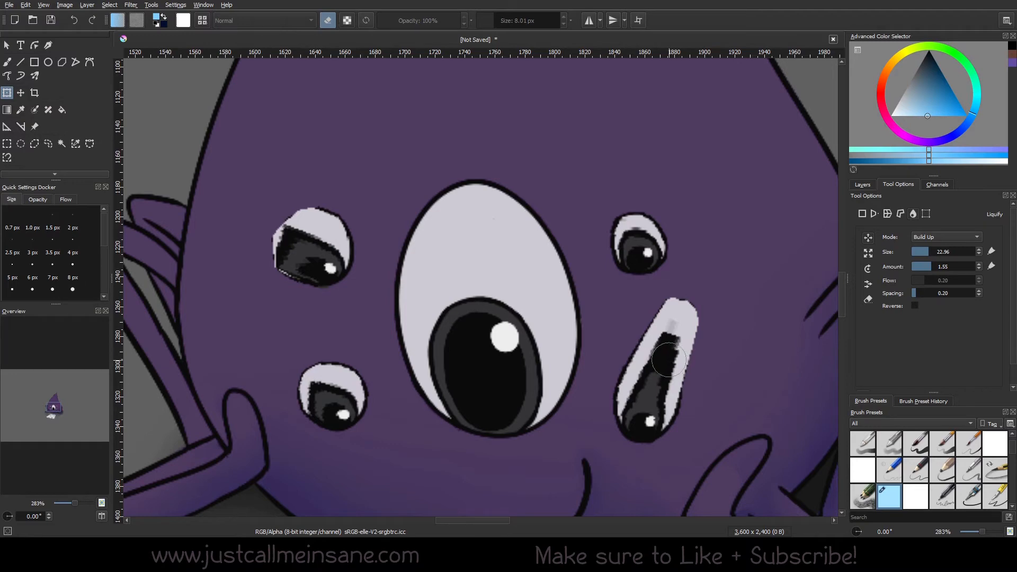
key(ctrl+z)
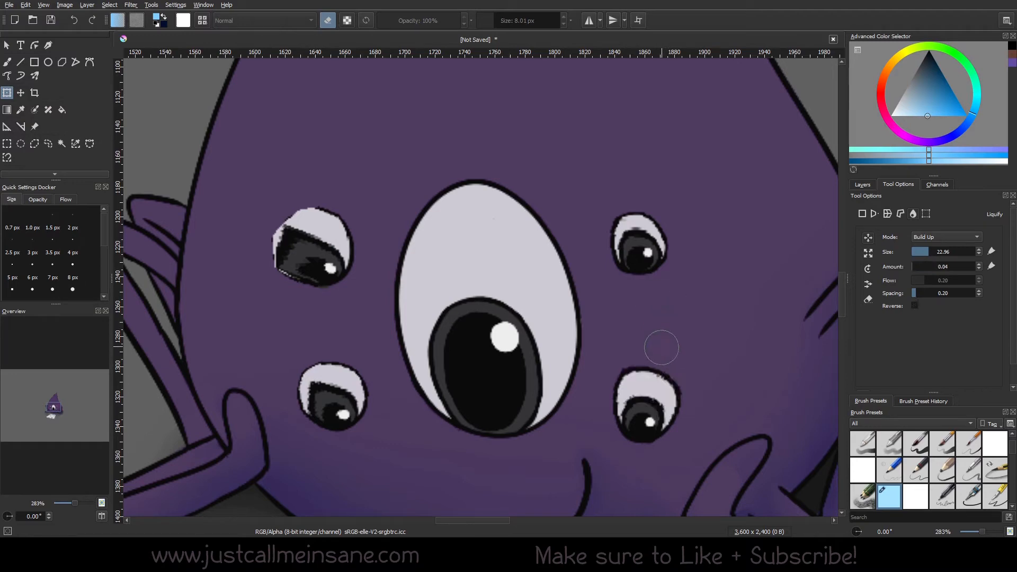
- Undo the Liquify strokes back to before the upper-left small eye was stretched
key(ctrl+z)
key(ctrl+z)
key(ctrl+z)
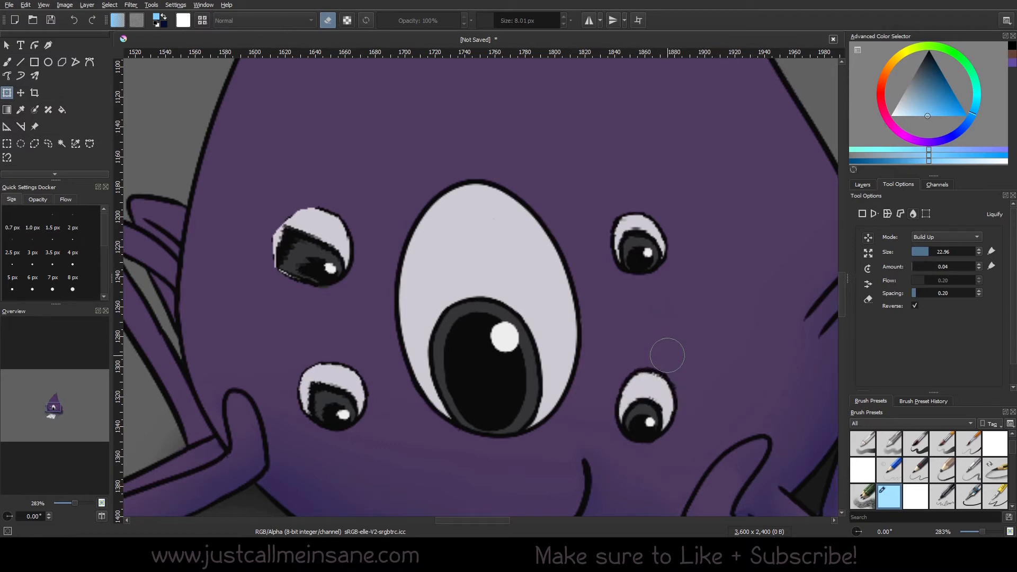
key(ctrl+z)
key(ctrl+z)
key(ctrl+z)
key(ctrl+z)
key(ctrl+z)
key(ctrl+z)
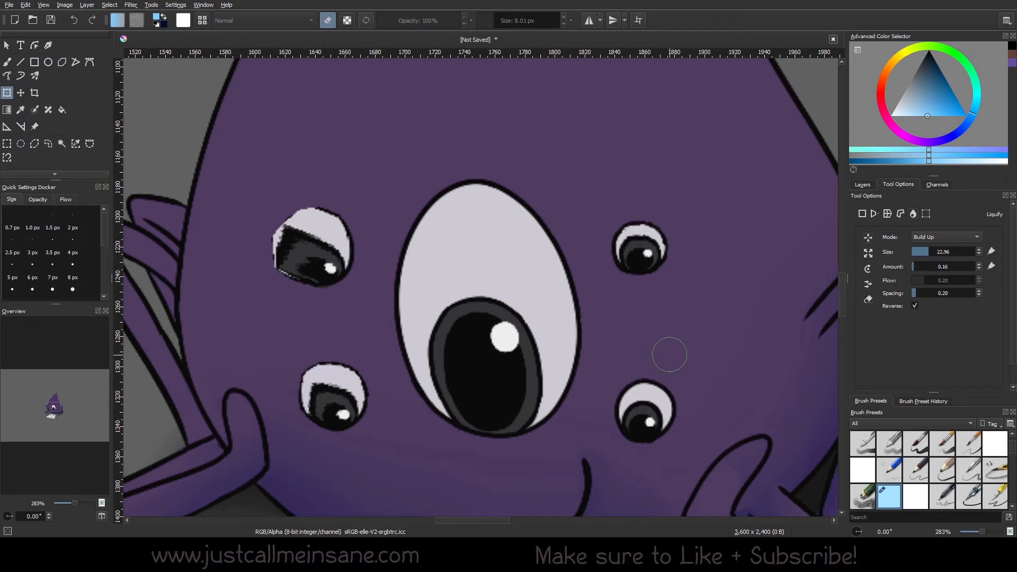
key(ctrl+z)
key(ctrl+z)
key(ctrl+z)
key(ctrl+z)
key(ctrl+z)
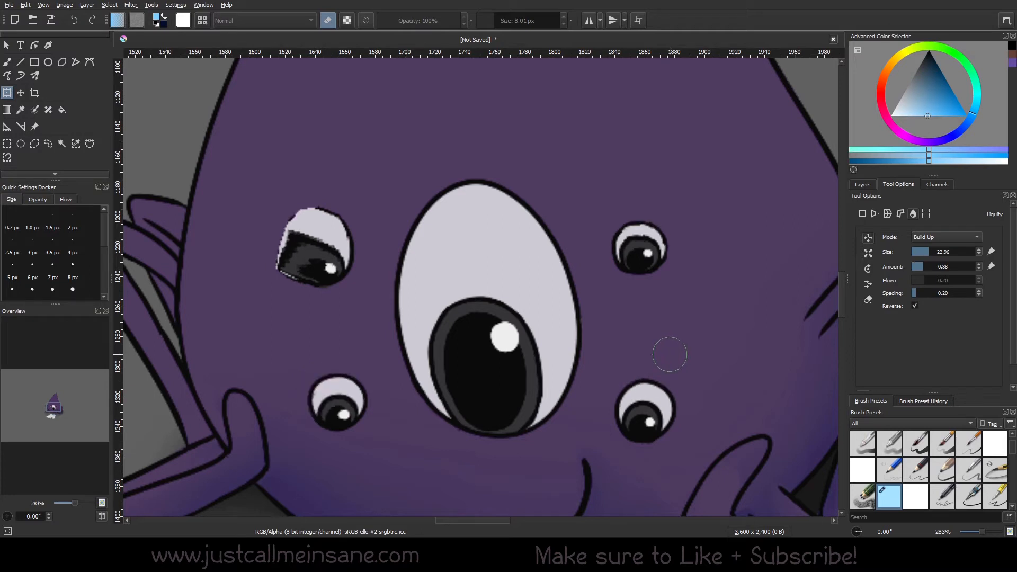
key(ctrl+z)
key(ctrl+z)
key(ctrl+z)
key(ctrl+z)
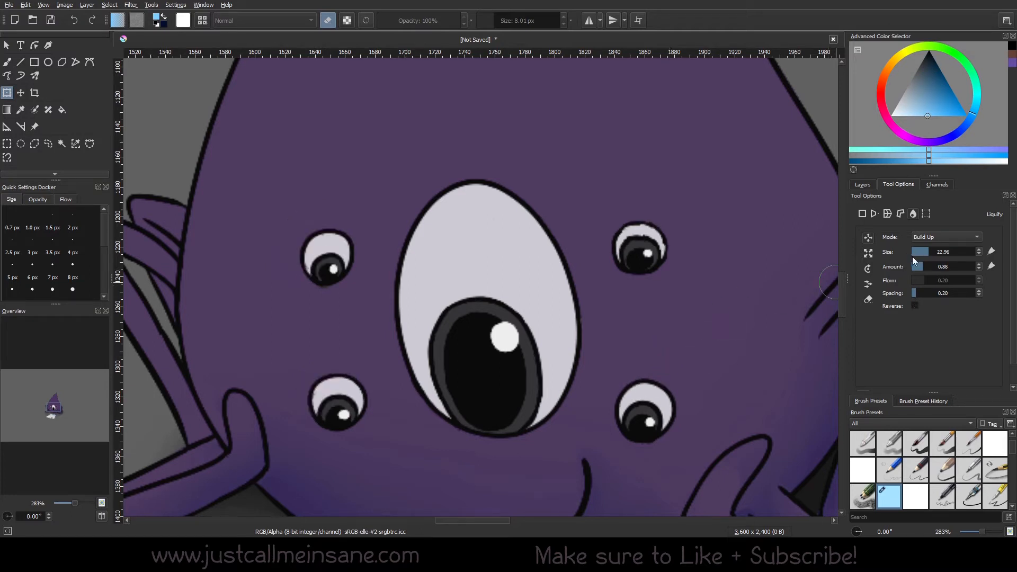
- Enlarge the upper-left small eye upward with a Liquify amount of 0.08, and set the spacing to 0.45
drag(917, 266, 915, 266)
mouse_move(327, 231)
mouse_down()
mouse_move(325, 216)
mouse_move(311, 236)
mouse_move(305, 229)
mouse_move(300, 255)
mouse_move(341, 240)
mouse_move(346, 261)
mouse_move(342, 230)
mouse_move(327, 223)
mouse_up()
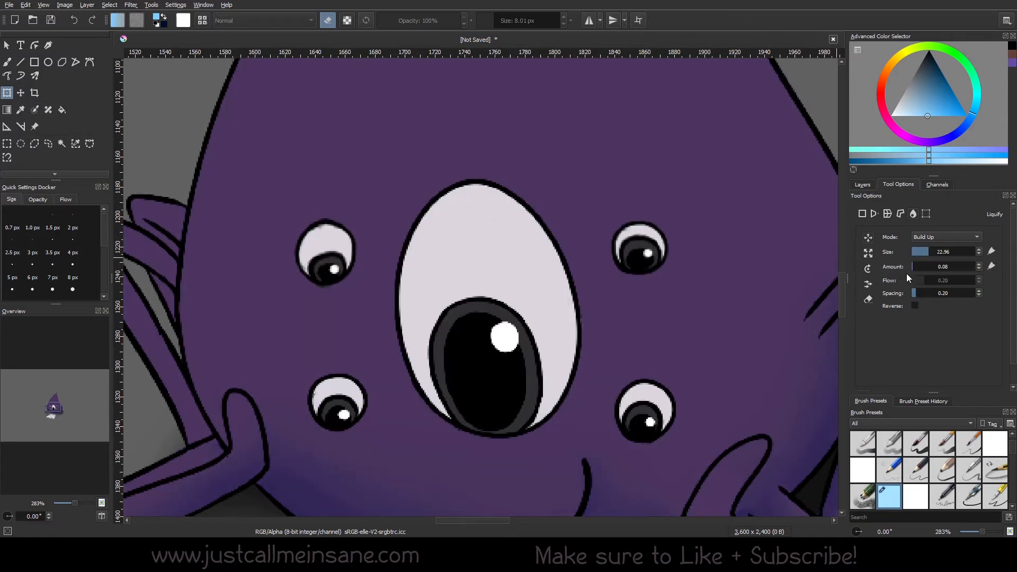
click(924, 293)
right_click(487, 326)
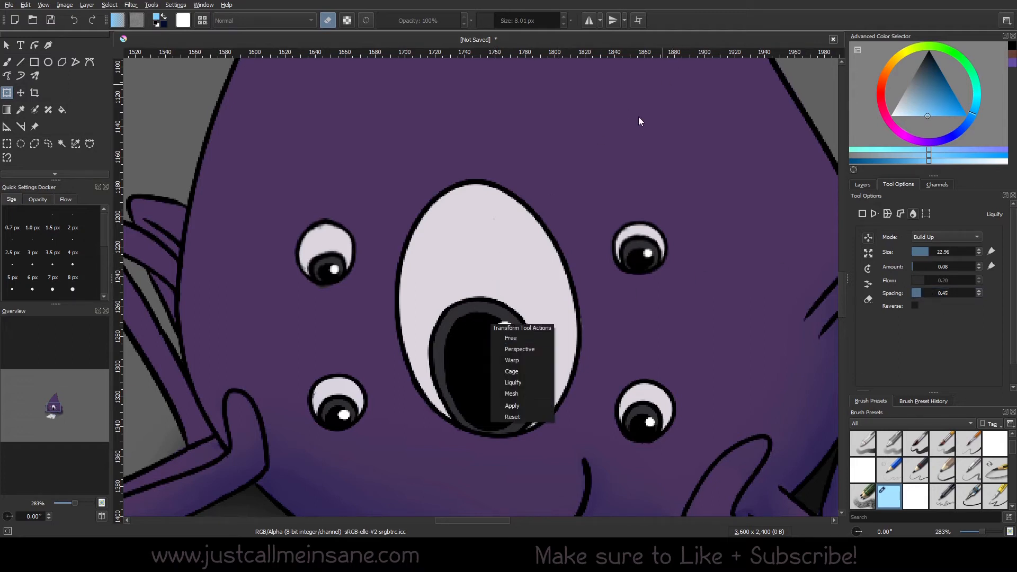
right_click(566, 242)
click(525, 267)
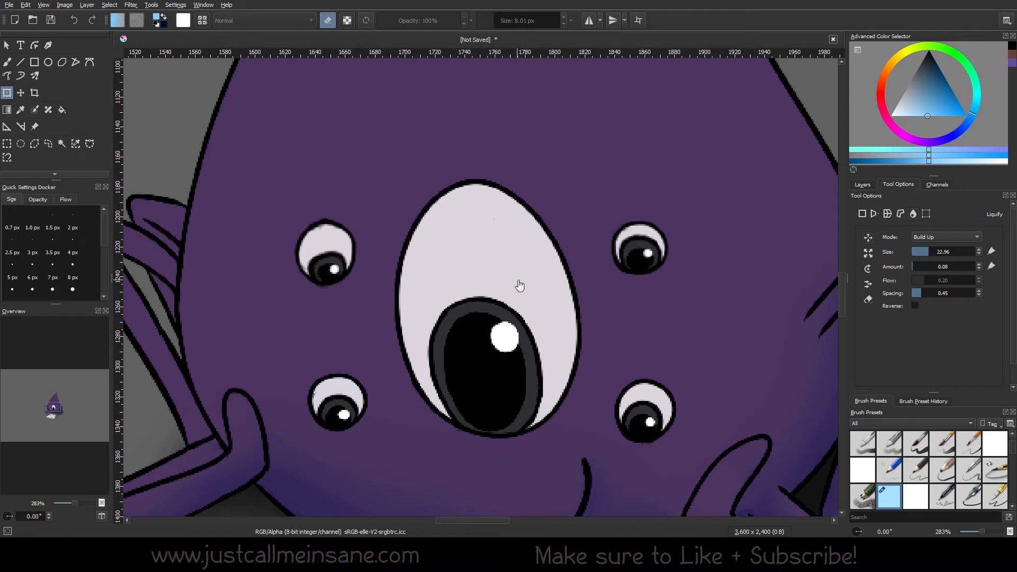
- Switch to the Brush tool and open the Brush HUD configuration from the pop-up palette
key(b)
right_click(527, 281)
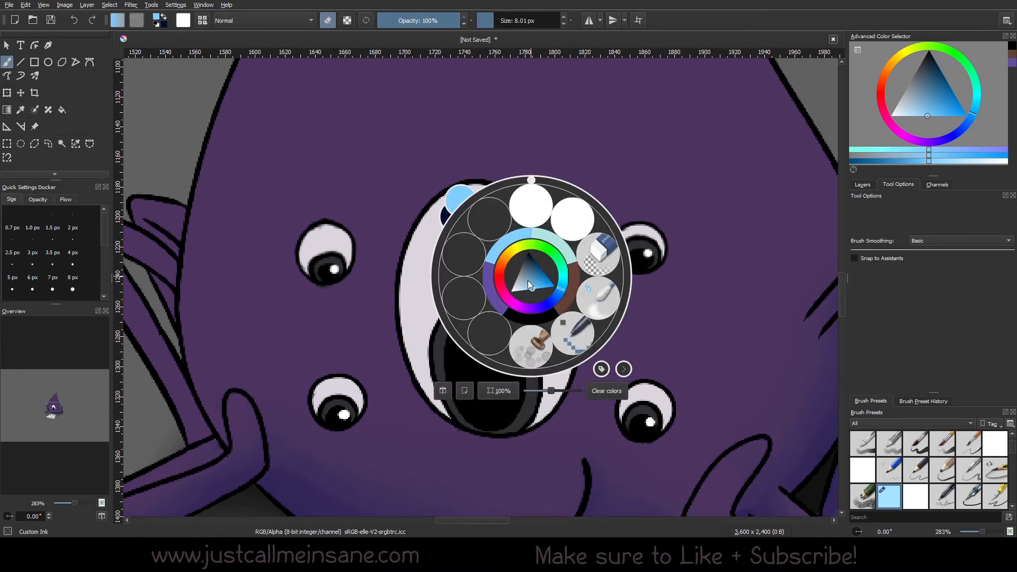
click(625, 368)
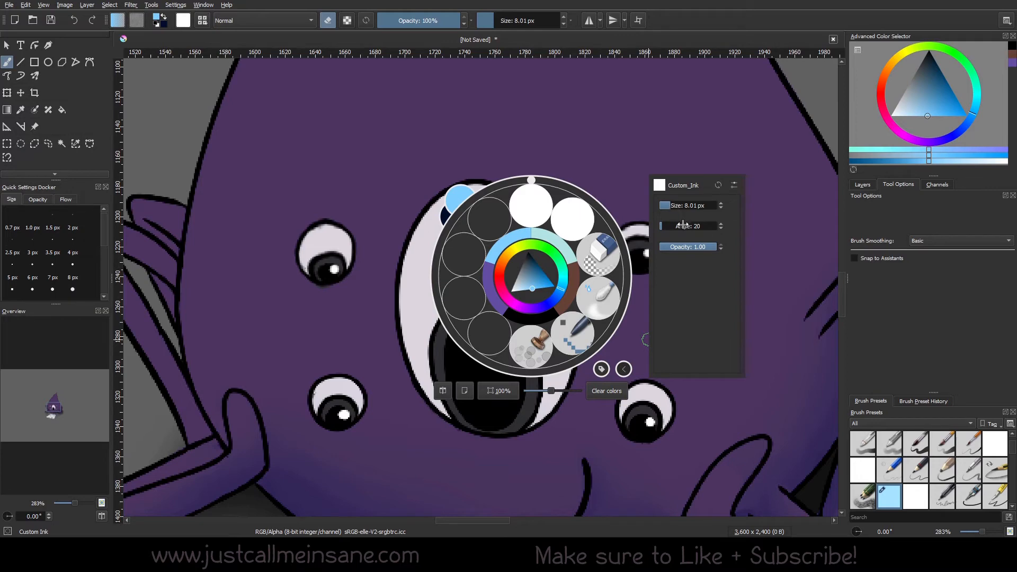
click(734, 185)
mouse_move(422, 165)
mouse_down()
mouse_move(395, 188)
mouse_move(204, 222)
mouse_up()
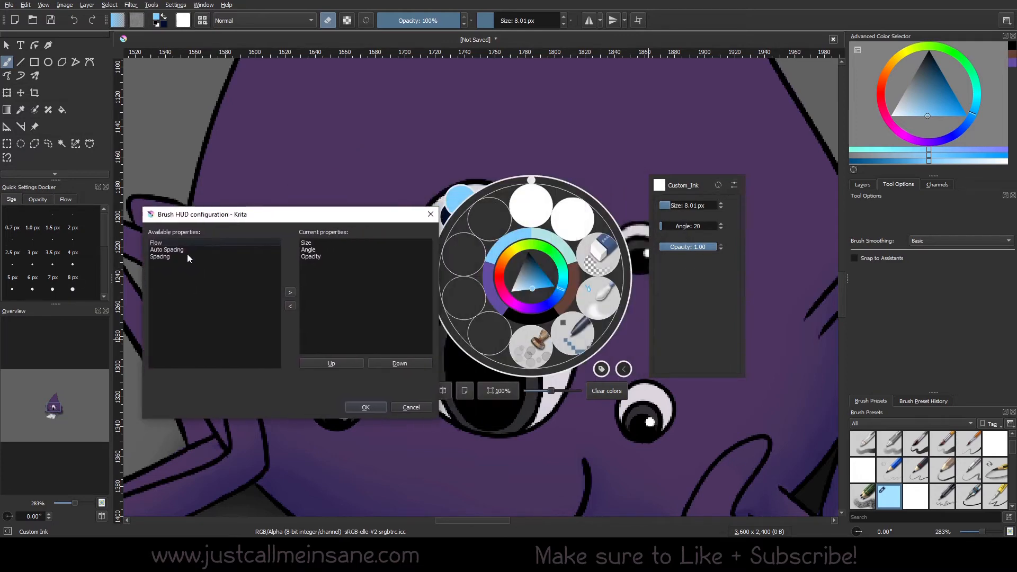
- Add Spacing to the brush HUD's current properties and move it to the top of the list
click(191, 256)
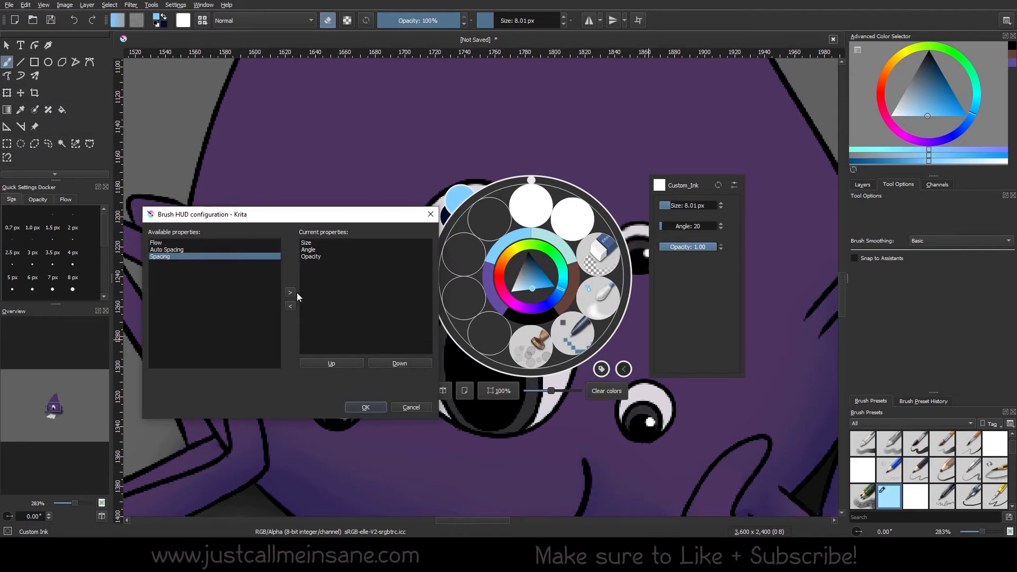
click(290, 292)
click(350, 363)
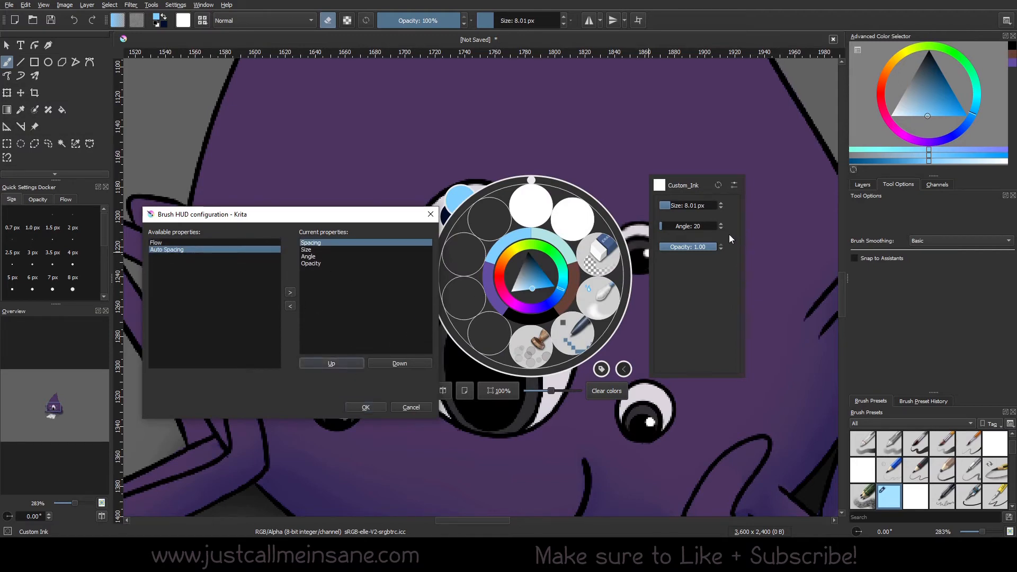
- Accept the brush HUD configuration and set the brush spacing to 2.27 in the pop-up palette
click(366, 407)
click(608, 100)
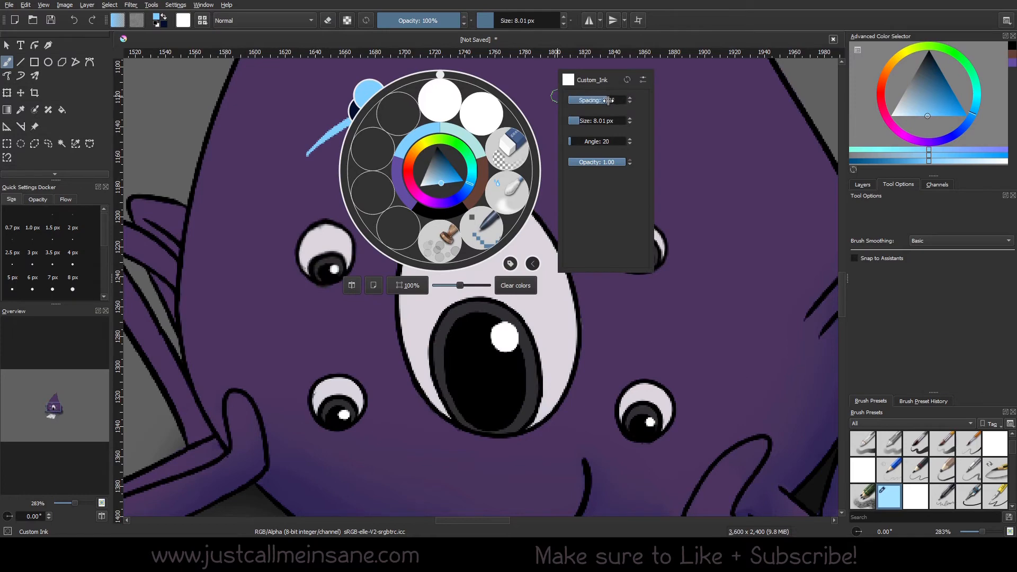
right_click(716, 208)
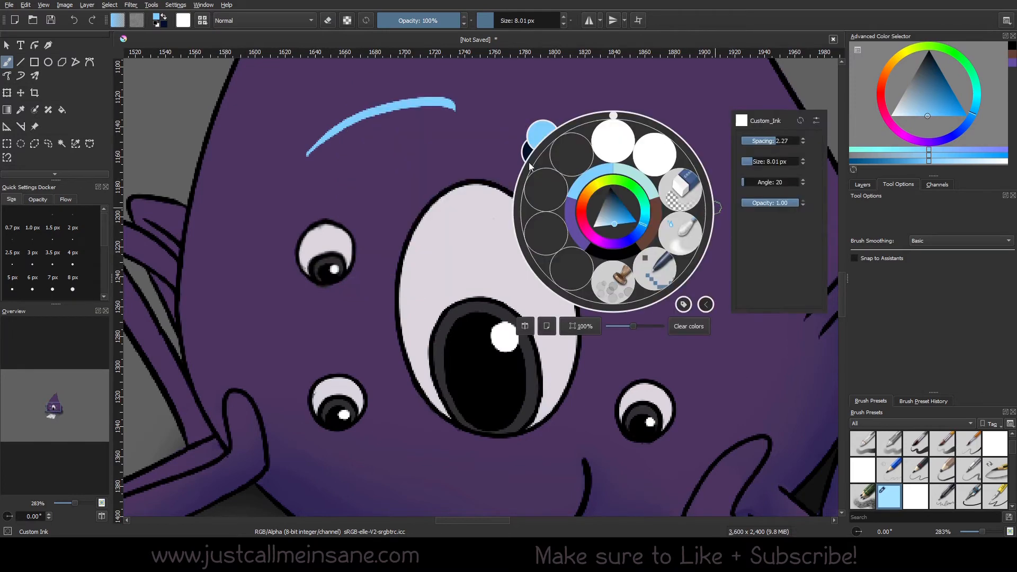
click(415, 172)
- Paint three dotted blue arcs above the large eye with the widely spaced brush
mouse_move(362, 201)
mouse_down()
mouse_move(414, 156)
mouse_move(530, 129)
mouse_move(555, 133)
mouse_up()
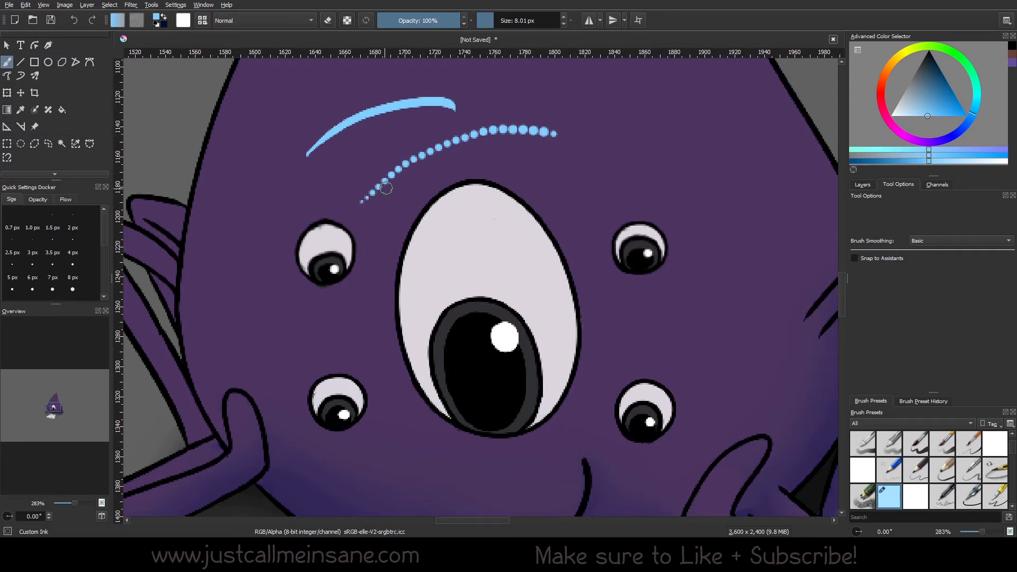
mouse_move(421, 173)
mouse_down()
mouse_move(487, 152)
mouse_move(594, 184)
mouse_up()
mouse_move(381, 156)
mouse_down()
mouse_move(464, 113)
mouse_move(591, 141)
mouse_up()
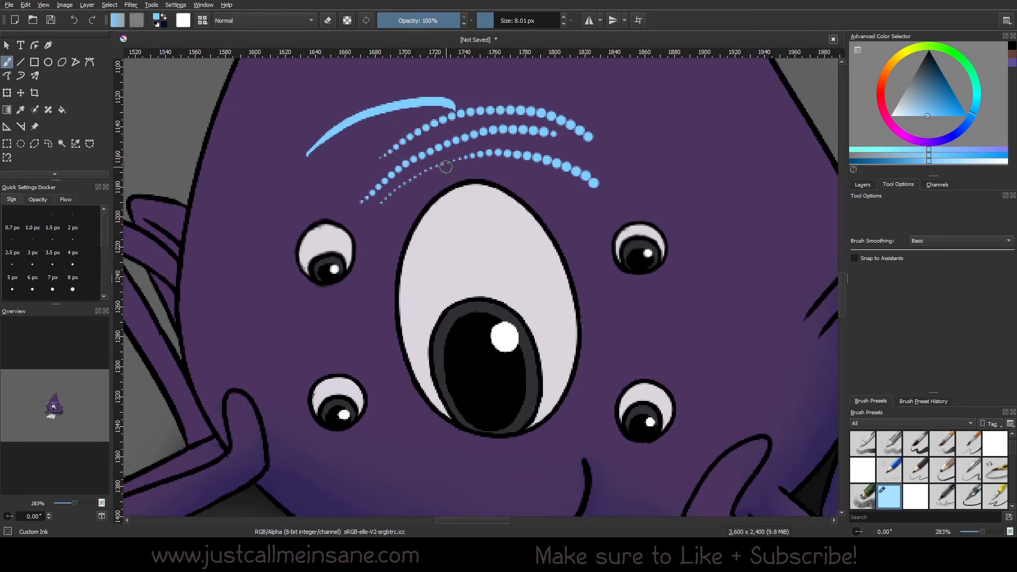
- Undo the blue test strokes above the large eye
key(ctrl+z)
key(ctrl+z)
key(ctrl+z)
key(ctrl+z)
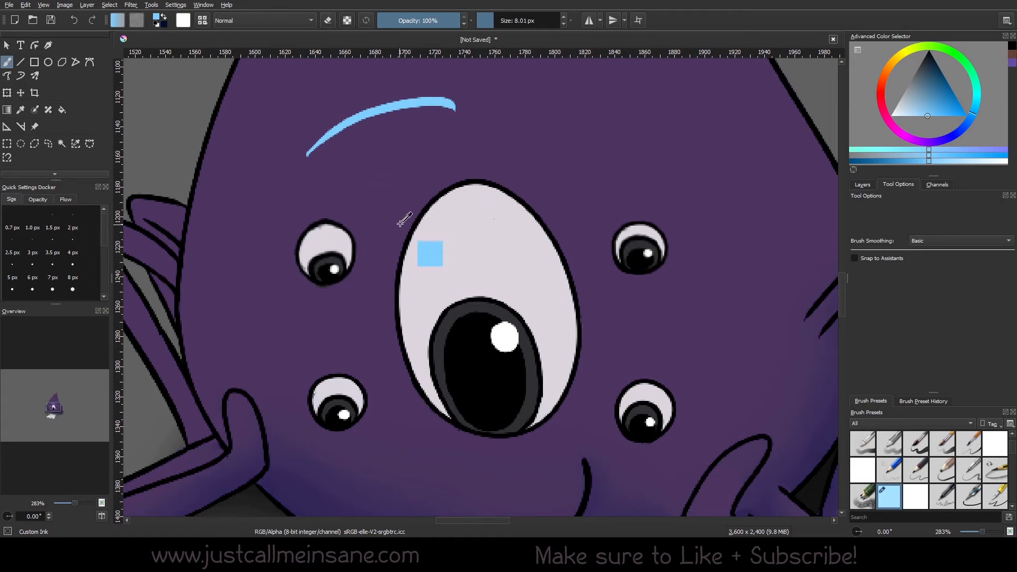
- Activate the Transform tool in Liquify mode and set the spacing to 1.33
click(7, 109)
click(7, 94)
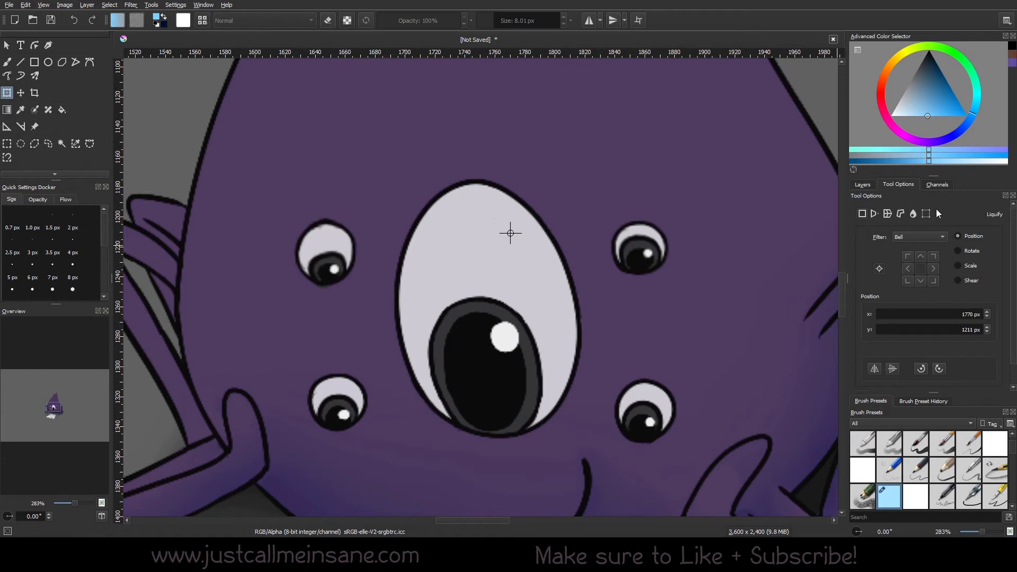
click(913, 214)
drag(923, 295, 939, 294)
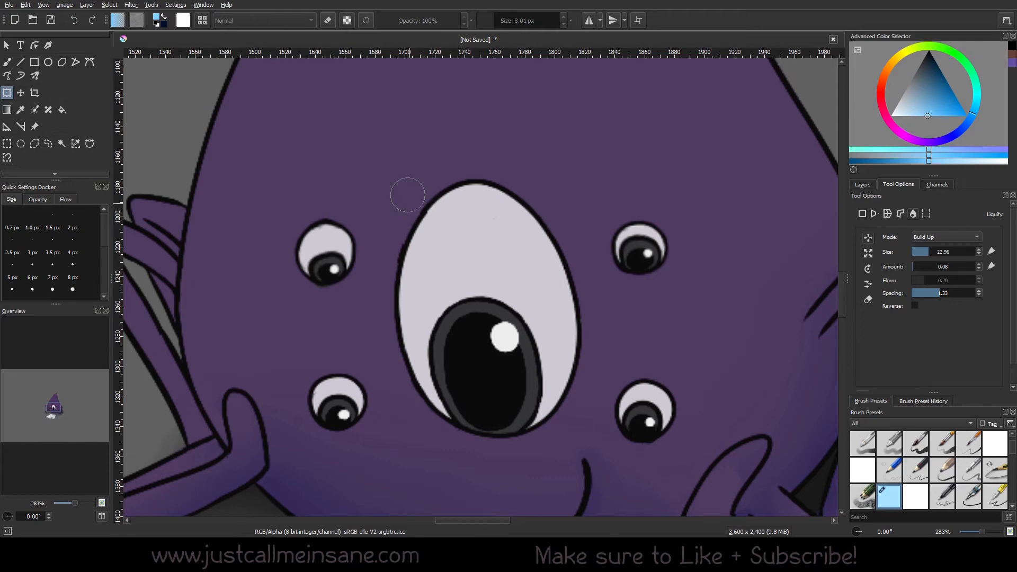
- Distort the large eye's left outline with Liquify strokes at spacings of 1.33, 0.40 and 0.15
mouse_move(418, 211)
mouse_down()
mouse_move(404, 303)
mouse_move(416, 371)
mouse_up()
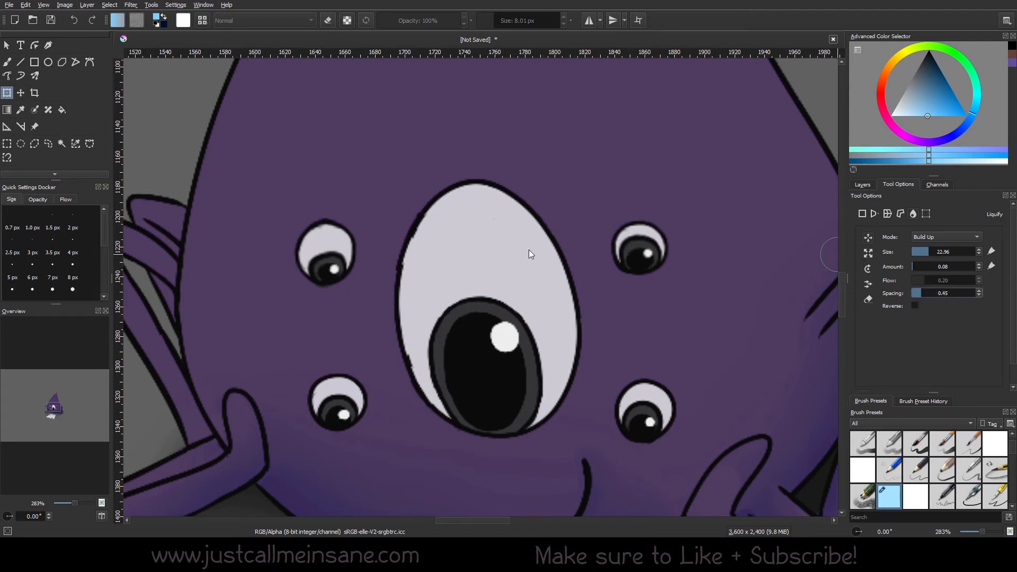
mouse_move(424, 207)
mouse_down()
mouse_move(395, 291)
mouse_move(426, 386)
mouse_move(405, 366)
mouse_move(433, 348)
mouse_move(395, 333)
mouse_move(436, 325)
mouse_move(395, 306)
mouse_move(417, 297)
mouse_move(392, 282)
mouse_move(407, 250)
mouse_move(439, 244)
mouse_move(431, 181)
mouse_move(450, 179)
mouse_move(477, 247)
mouse_move(423, 188)
mouse_move(400, 223)
mouse_up()
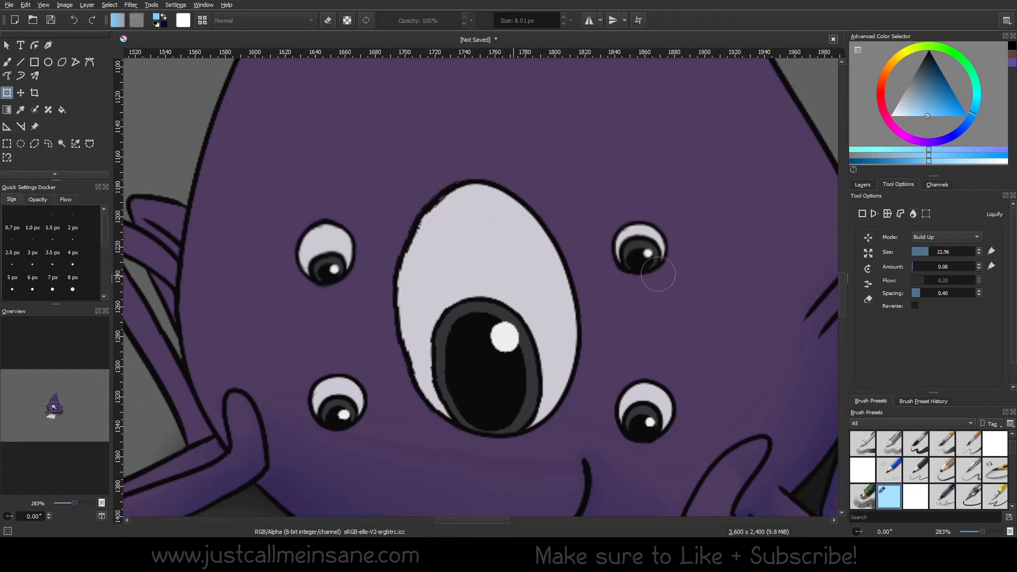
click(917, 294)
mouse_move(392, 339)
mouse_down()
mouse_move(408, 319)
mouse_move(395, 284)
mouse_move(423, 265)
mouse_move(429, 230)
mouse_move(411, 212)
mouse_move(461, 238)
mouse_move(449, 203)
mouse_up()
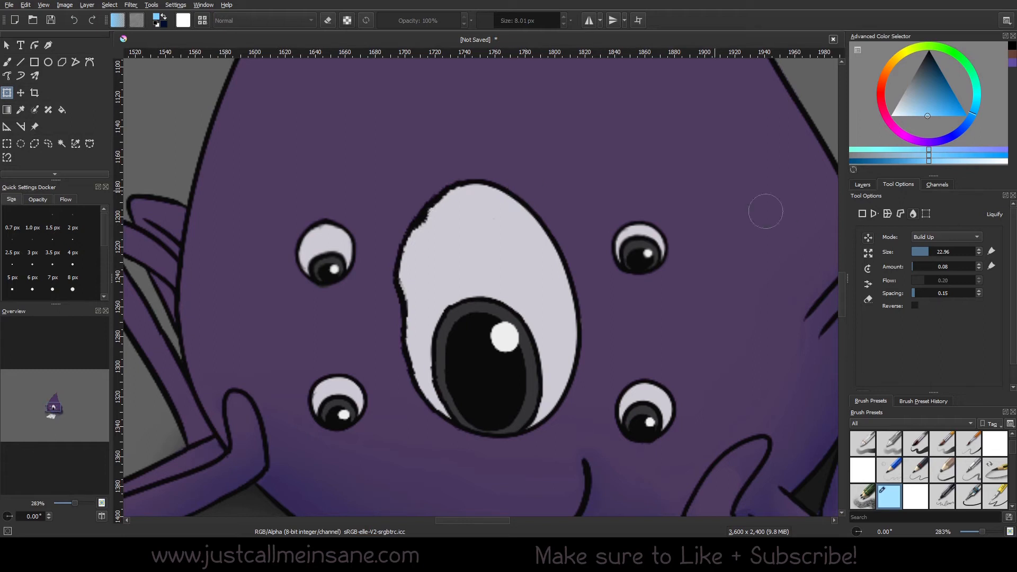
- Try Liquify strokes on the large eye's right outline and pupil at different spacings, ending at 0.57
click(936, 292)
drag(559, 305, 591, 305)
drag(562, 383, 536, 397)
mouse_move(536, 437)
mouse_down()
mouse_move(526, 427)
mouse_move(530, 384)
mouse_up()
drag(923, 296, 920, 294)
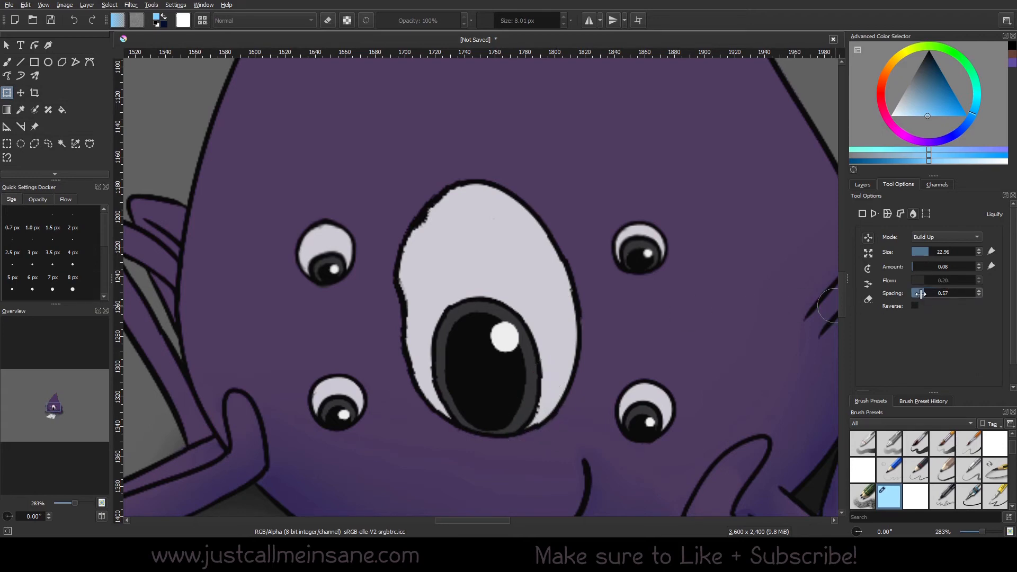
mouse_move(566, 241)
mouse_down()
mouse_move(537, 274)
mouse_move(574, 308)
mouse_move(571, 365)
mouse_move(557, 368)
mouse_move(569, 265)
mouse_move(573, 314)
mouse_move(597, 298)
mouse_move(576, 283)
mouse_up()
- Undo all the Liquify strokes on the large eye
key(ctrl+z)
key(ctrl+z)
key(ctrl+z)
key(ctrl+z)
key(ctrl+z)
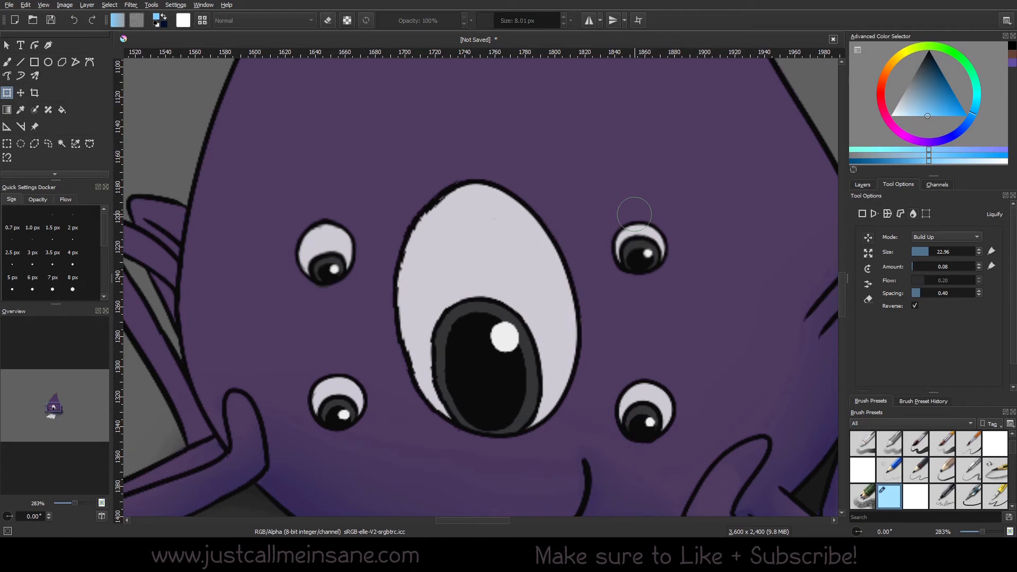
click(915, 305)
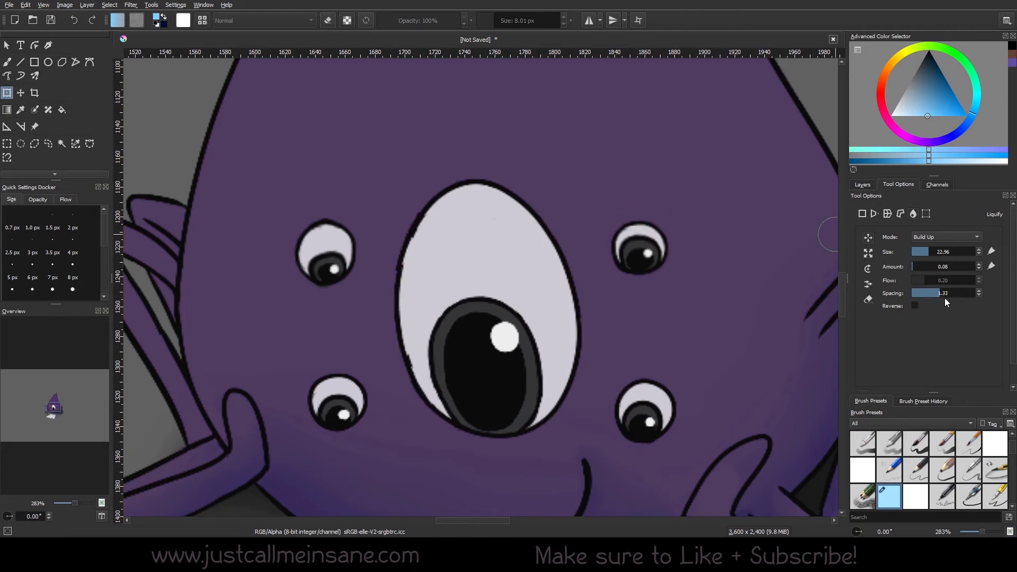
key(ctrl+z)
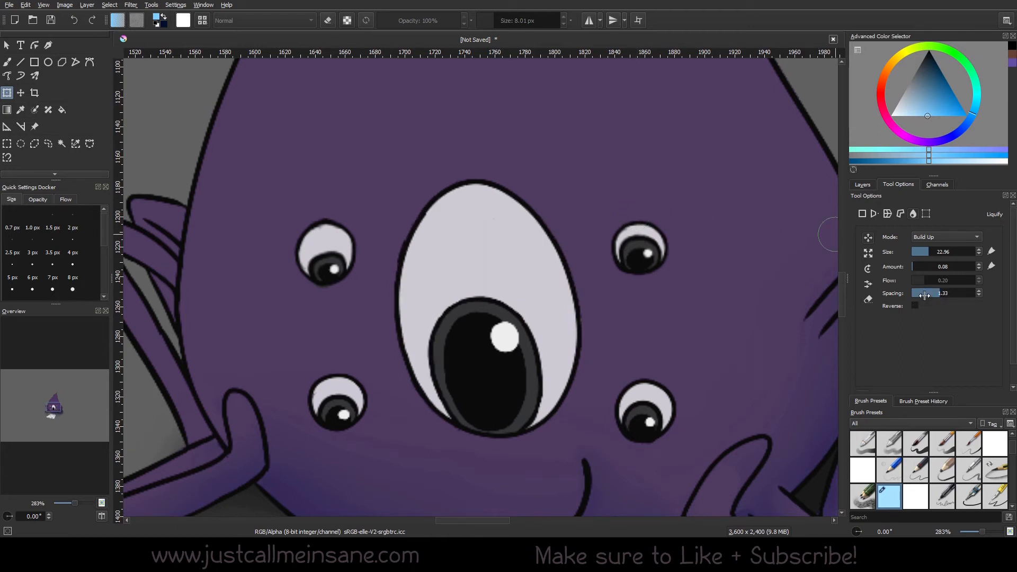
- Set the Liquify spacing to 0.10, with Reverse off
click(919, 293)
drag(923, 291, 917, 292)
click(916, 306)
- Push the body's right outline and the tops of the adjoining legs inward and outward with repeated Liquify strokes
drag(744, 259, 566, 325)
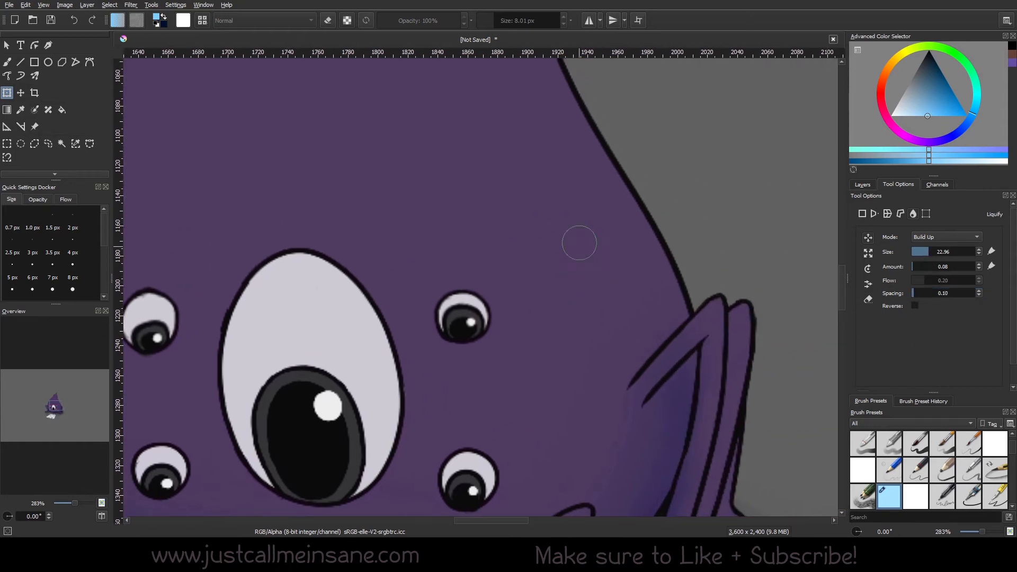
mouse_move(644, 279)
mouse_down()
mouse_move(617, 256)
mouse_move(641, 331)
mouse_move(624, 360)
mouse_up()
drag(668, 286, 652, 347)
drag(681, 263, 680, 303)
mouse_move(647, 238)
mouse_down()
mouse_move(628, 284)
mouse_move(626, 334)
mouse_up()
drag(634, 209, 619, 260)
mouse_move(629, 185)
mouse_down()
mouse_move(595, 188)
mouse_move(574, 168)
mouse_move(562, 127)
mouse_up()
drag(554, 224, 541, 308)
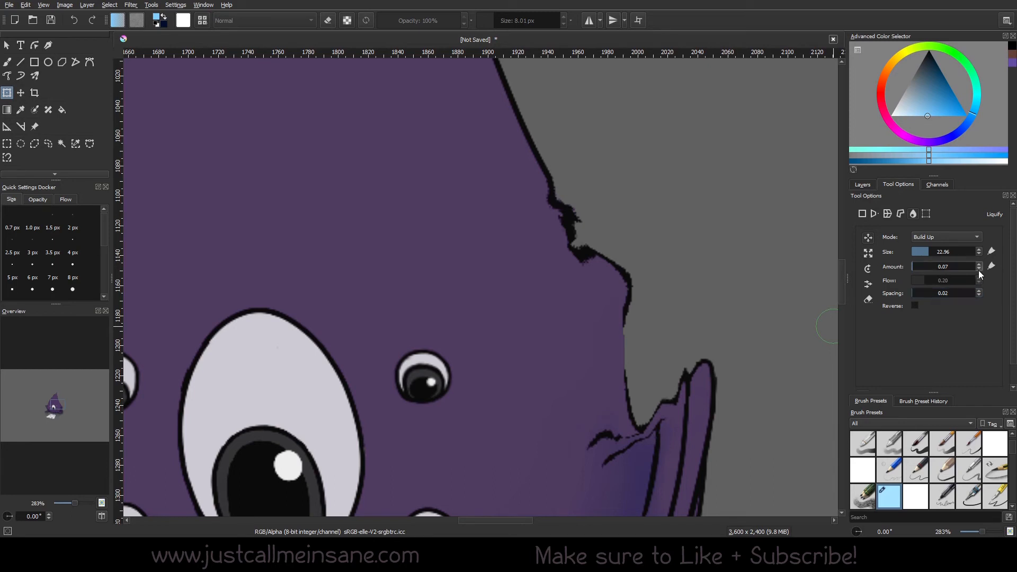
- Distort the right outline and leg tops with Reverse on, using an amount of 0.06 and a spacing of 0.02
mouse_move(566, 246)
mouse_down()
mouse_move(627, 224)
mouse_move(575, 262)
mouse_move(637, 252)
mouse_move(589, 299)
mouse_move(624, 291)
mouse_move(607, 308)
mouse_move(609, 322)
mouse_move(636, 344)
mouse_move(611, 386)
mouse_move(648, 375)
mouse_move(635, 401)
mouse_move(655, 384)
mouse_move(654, 431)
mouse_move(659, 329)
mouse_move(641, 455)
mouse_up()
drag(647, 349, 640, 452)
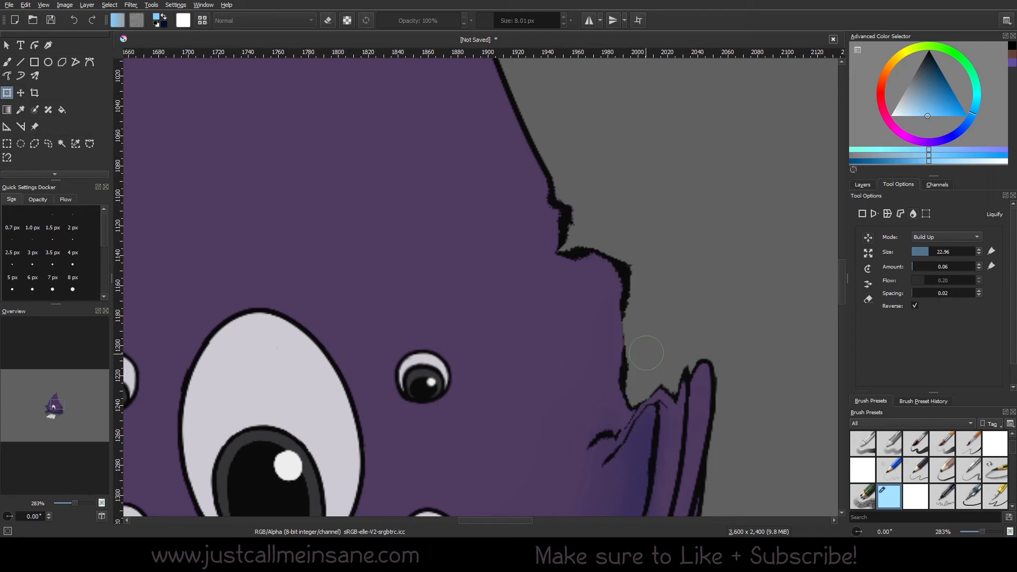
mouse_move(651, 350)
mouse_down()
mouse_move(615, 444)
mouse_move(637, 429)
mouse_up()
drag(654, 338, 670, 426)
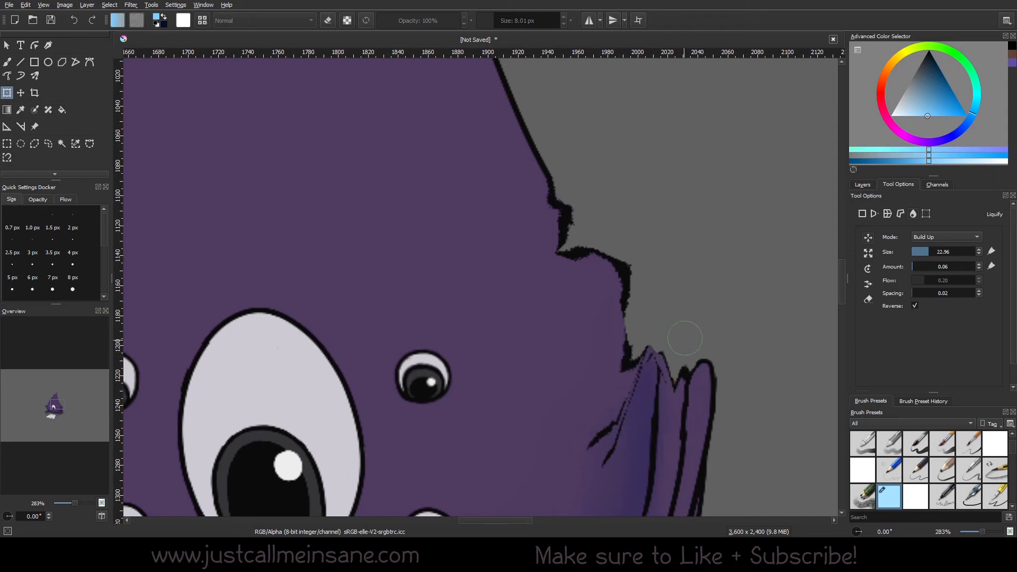
drag(687, 337, 691, 393)
- Undo all the Liquify strokes on the body's right outline and the adjoining legs
key(ctrl+z)
key(ctrl+z)
key(ctrl+z)
key(ctrl+z)
key(ctrl+z)
key(ctrl+z)
key(ctrl+z)
key(ctrl+z)
key(ctrl+z)
key(ctrl+z)
key(ctrl+z)
key(ctrl+z)
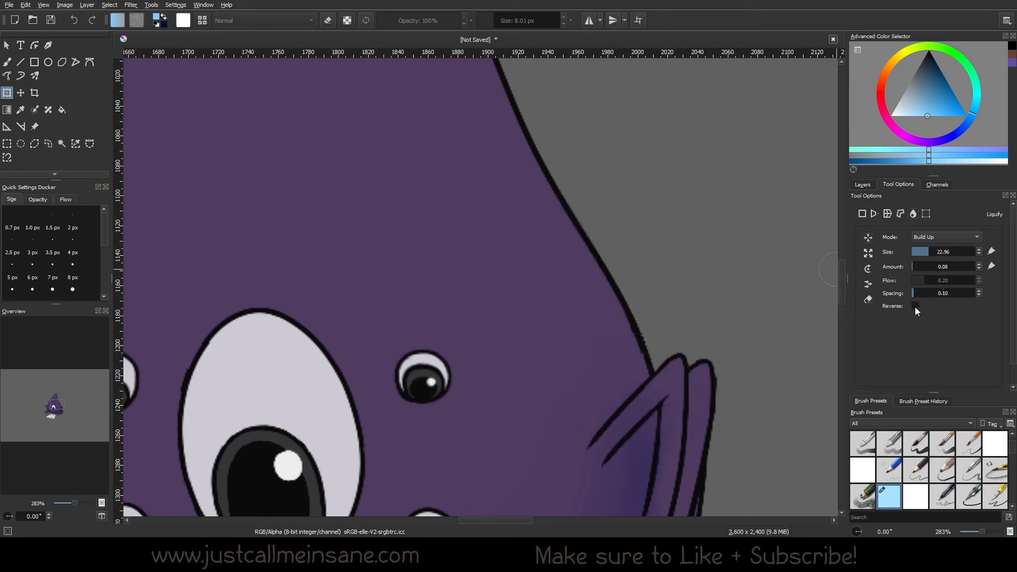
- Try a Liquify stroke where the right outline meets the legs with Reverse off, and undo it
drag(665, 317, 658, 351)
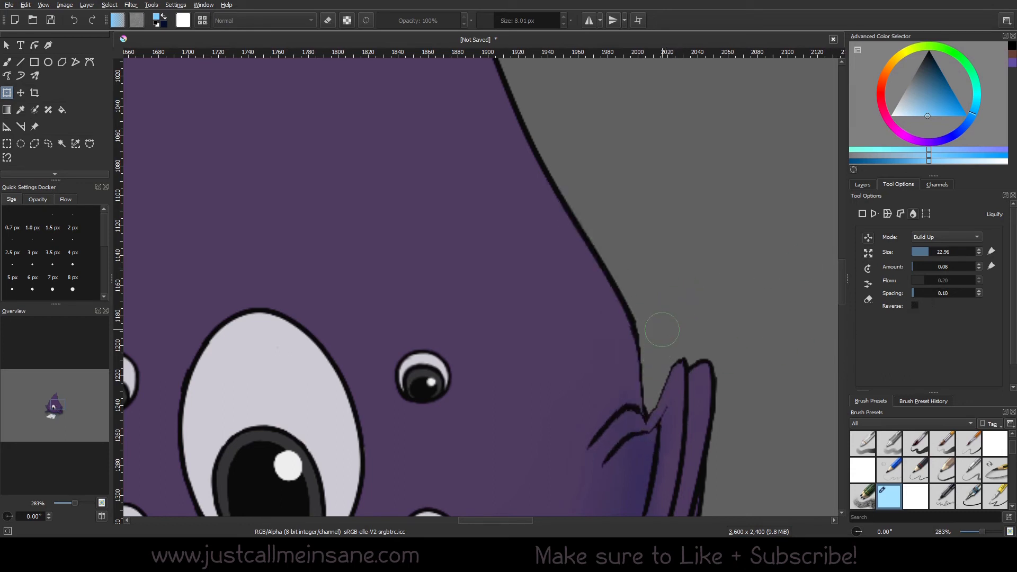
key(ctrl+z)
key(ctrl+z)
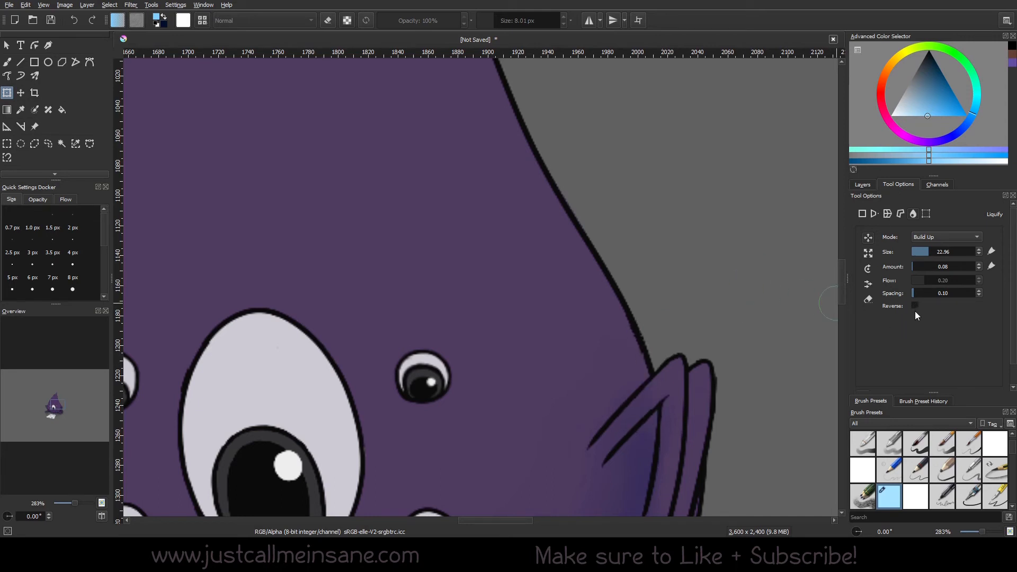
- Try Liquify strokes over the same leg joint with Reverse on, and undo them
mouse_move(649, 384)
mouse_down()
mouse_move(637, 448)
mouse_move(668, 335)
mouse_up()
drag(670, 336, 639, 435)
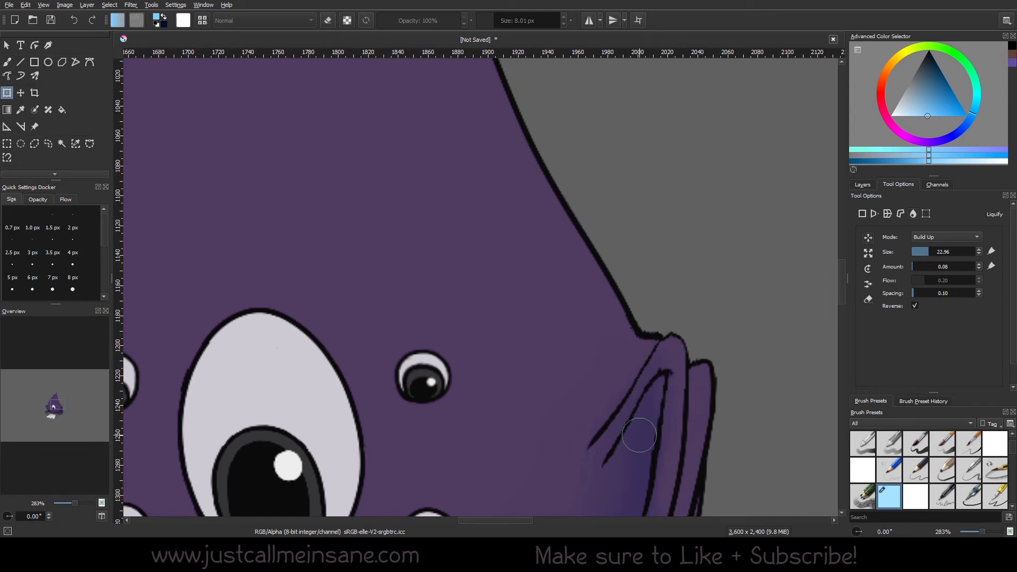
key(ctrl+z)
key(ctrl+z)
key(ctrl+z)
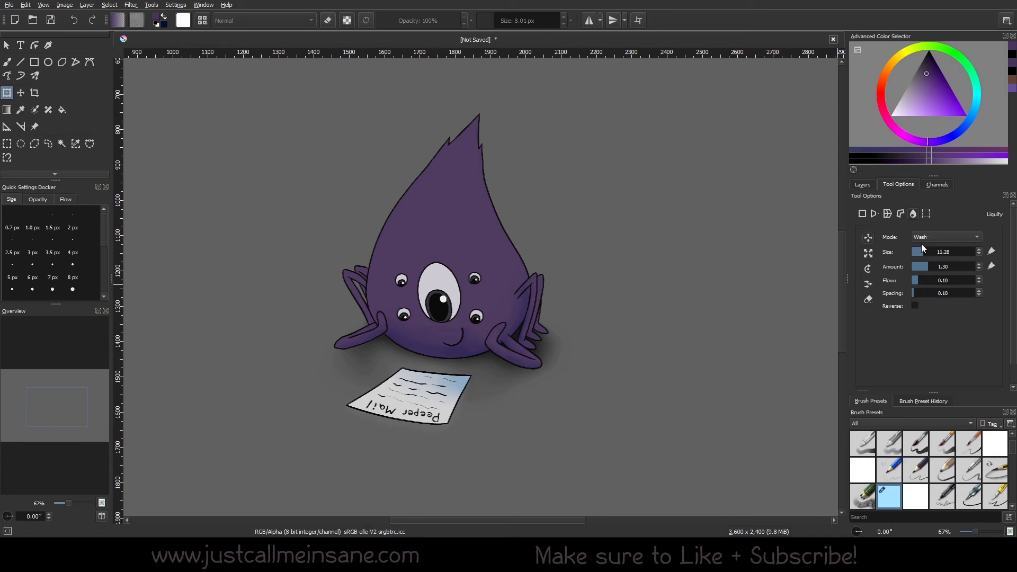
- Distort the body's right side with Liquify in Build Up mode at a size of 111.78, including reversed strokes
click(924, 237)
click(929, 230)
shift+drag(544, 223, 579, 223)
scroll(534, 231, up, 1)
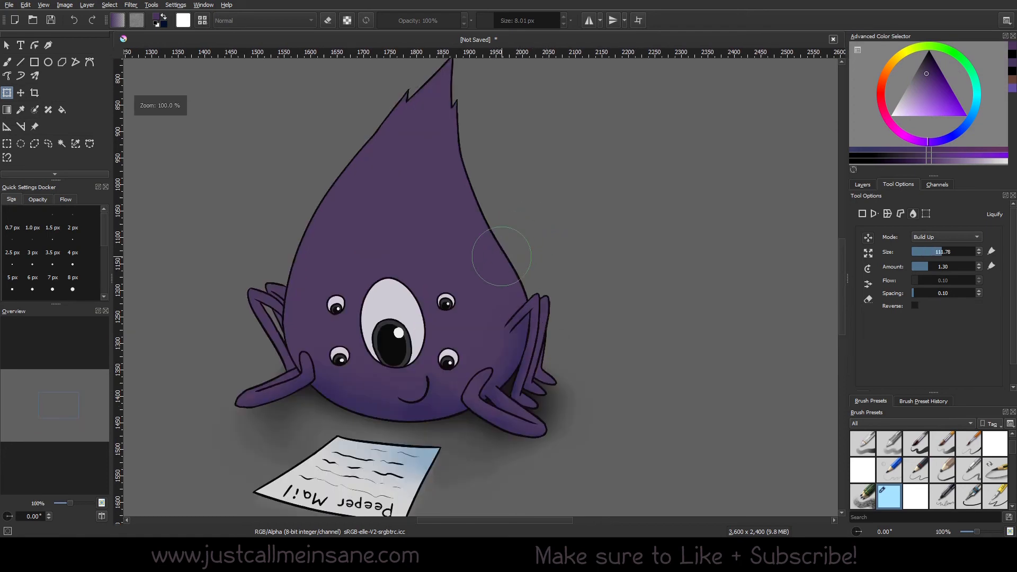
mouse_move(502, 257)
mouse_down()
mouse_move(520, 233)
mouse_move(483, 225)
mouse_move(496, 216)
mouse_move(496, 252)
mouse_move(559, 222)
mouse_move(539, 276)
mouse_move(549, 244)
mouse_move(625, 236)
mouse_move(537, 251)
mouse_move(555, 180)
mouse_move(522, 232)
mouse_move(473, 238)
mouse_move(502, 291)
mouse_move(556, 258)
mouse_move(543, 281)
mouse_move(550, 306)
mouse_up()
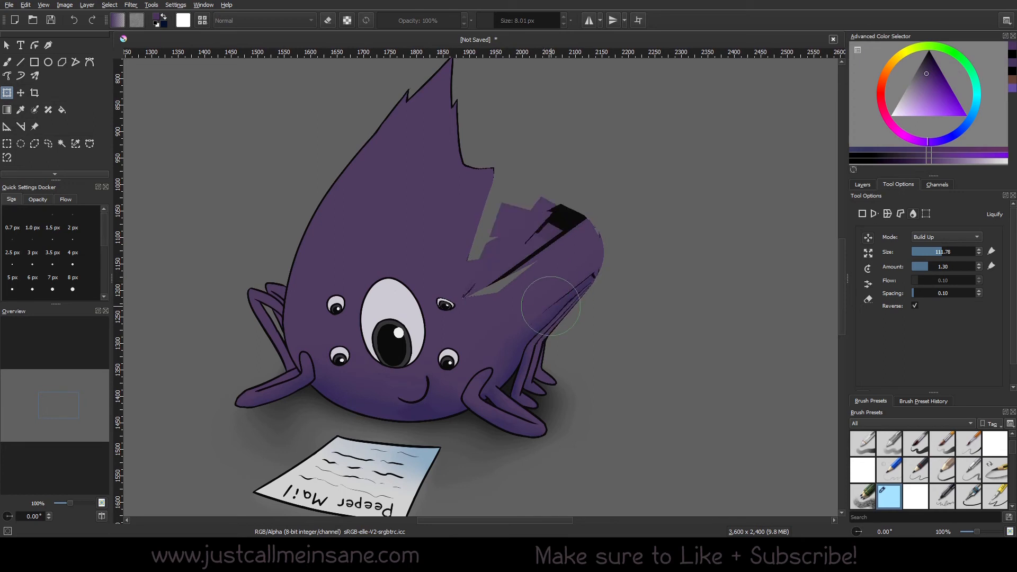
- Undo all the Build Up strokes on the body's right side
key(ctrl+z)
key(ctrl+z)
key(ctrl+z)
key(ctrl+z)
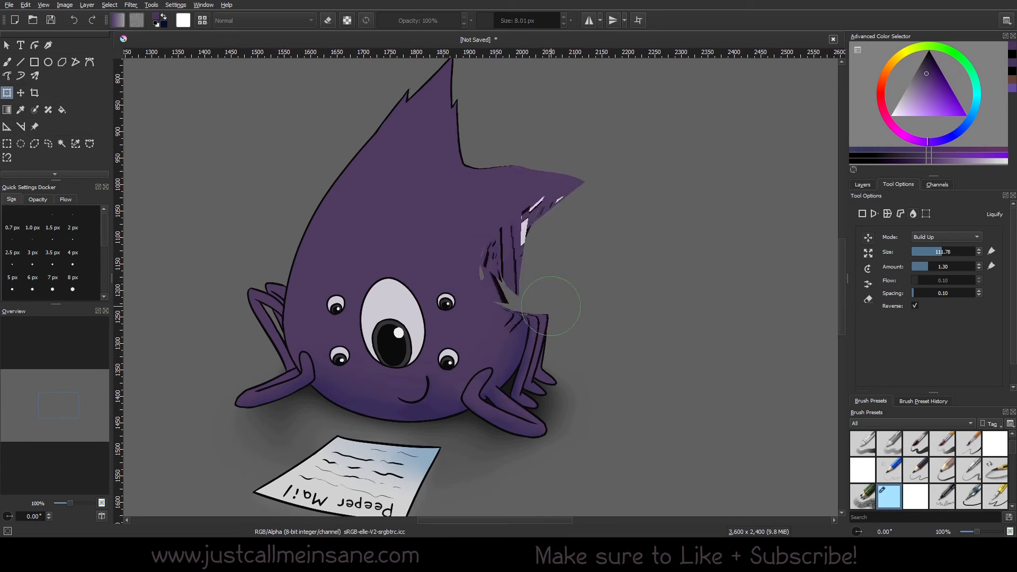
key(ctrl+z)
key(ctrl+z)
key(ctrl+z)
key(ctrl+z)
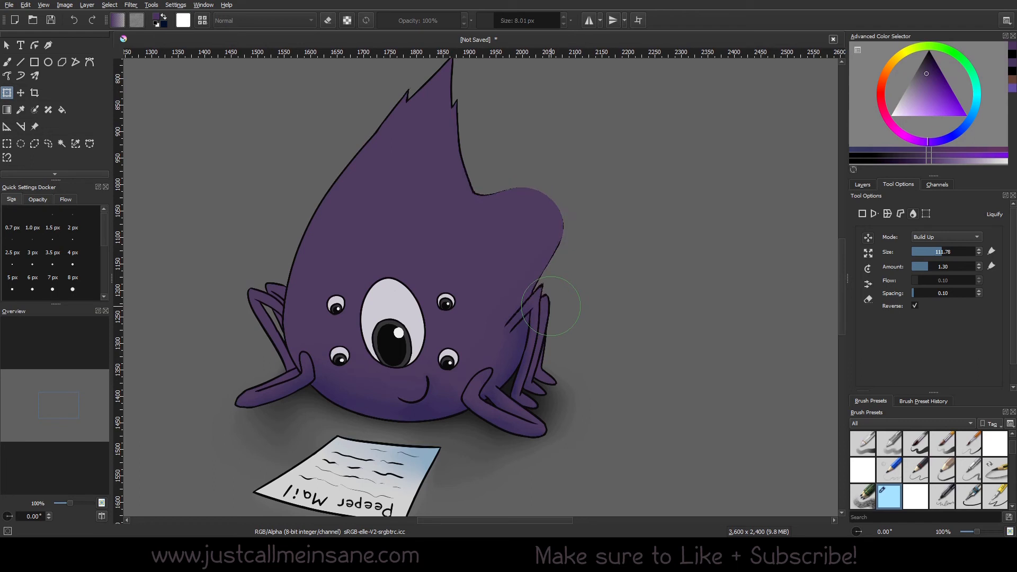
key(ctrl+z)
key(ctrl+z)
- Set the Liquify mode to Wash and the size to 62.47
click(952, 237)
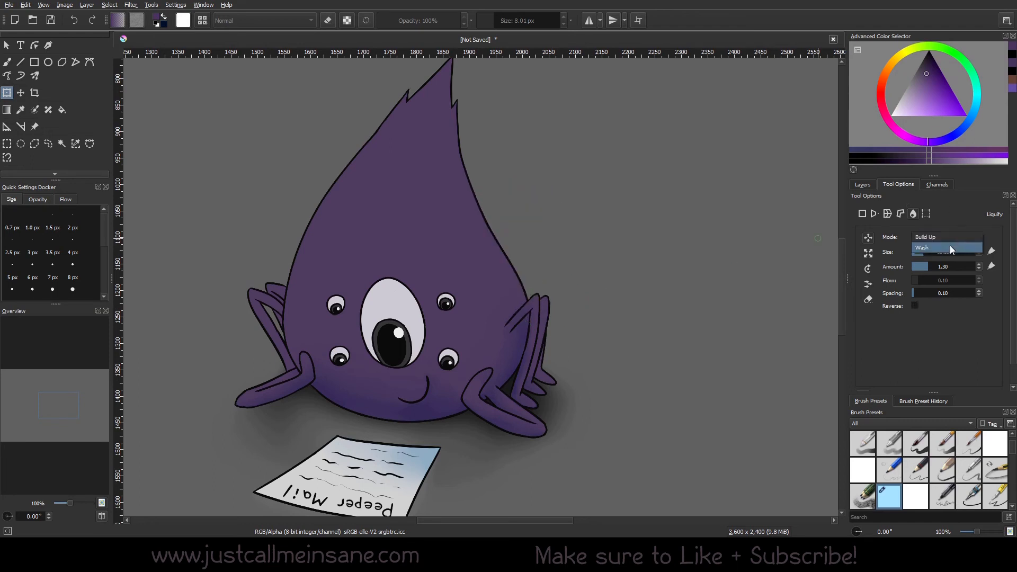
click(949, 246)
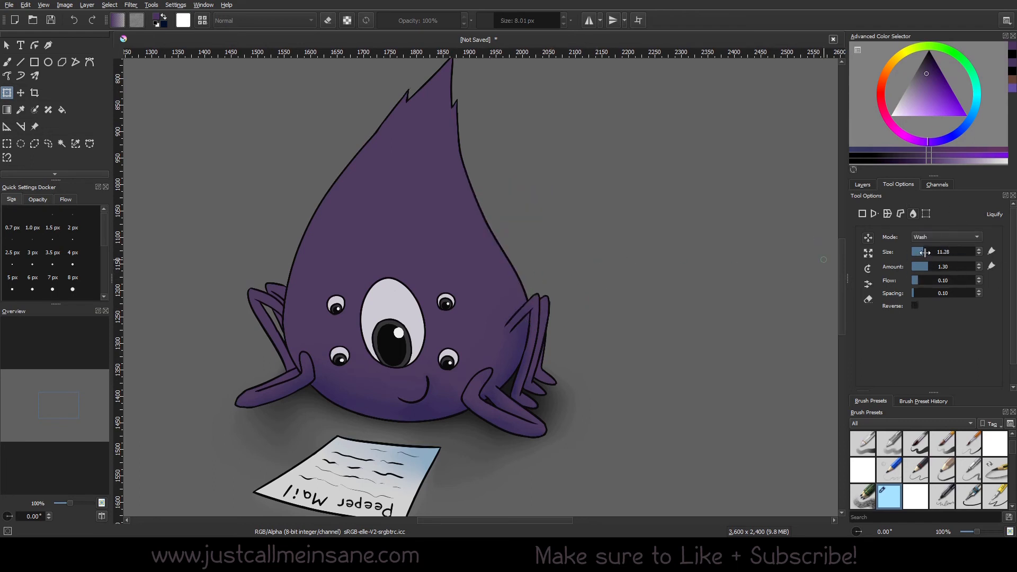
drag(924, 253, 936, 249)
- Pull the body's right outline outward and upward with repeated Wash strokes
mouse_move(481, 245)
mouse_down()
mouse_move(506, 249)
mouse_move(516, 196)
mouse_up()
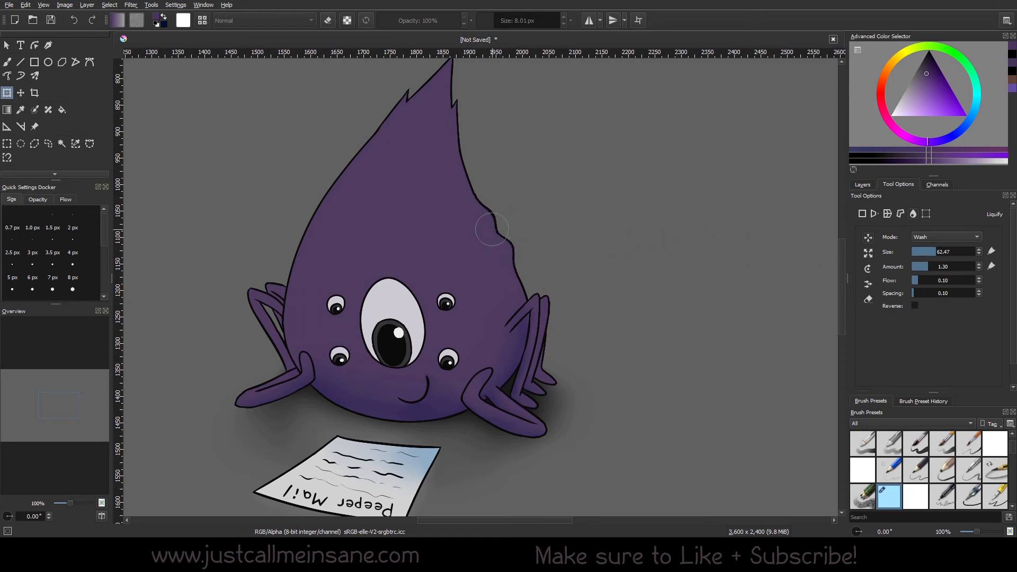
drag(490, 229, 588, 164)
mouse_move(500, 242)
mouse_down()
mouse_move(578, 185)
mouse_move(478, 249)
mouse_move(590, 179)
mouse_up()
drag(480, 255, 591, 180)
drag(478, 254, 582, 188)
drag(481, 236, 582, 183)
mouse_move(461, 250)
mouse_down()
mouse_move(593, 180)
mouse_move(466, 240)
mouse_move(513, 207)
mouse_up()
- Raise the Liquify amount and pull the body's right outline outward with further Wash strokes
drag(927, 267, 939, 266)
drag(493, 237, 583, 184)
drag(494, 255, 536, 227)
mouse_move(522, 266)
mouse_down()
mouse_move(573, 235)
mouse_move(505, 253)
mouse_move(528, 243)
mouse_up()
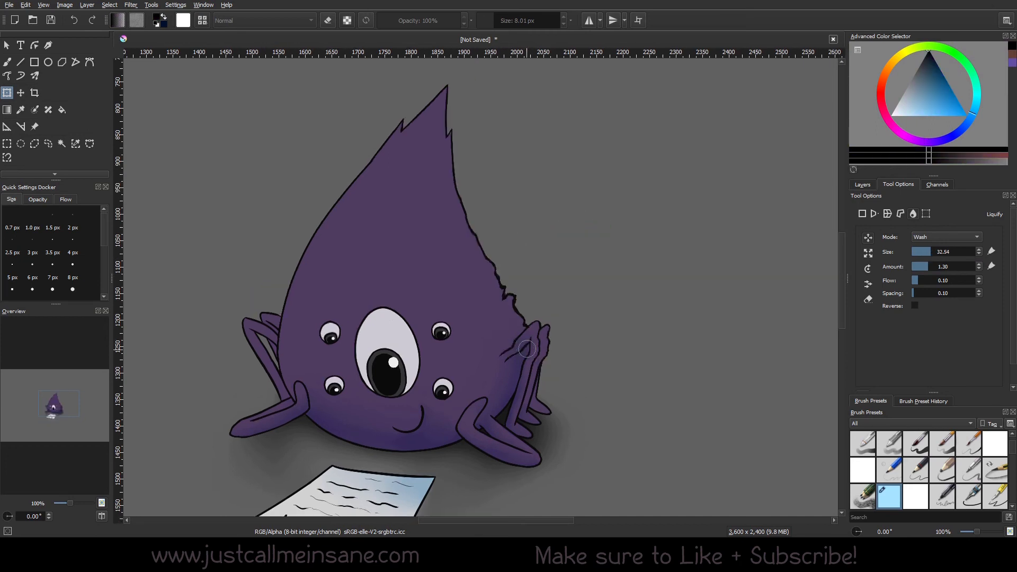
- Nudge the right leg lines in Wash mode at size 32.54 and the mouth's curve in Build Up mode at size 11.28
mouse_move(520, 350)
mouse_down()
mouse_move(510, 347)
mouse_move(518, 340)
mouse_up()
mouse_move(418, 431)
mouse_down()
mouse_move(411, 424)
mouse_move(425, 421)
mouse_move(410, 429)
mouse_move(420, 413)
mouse_up()
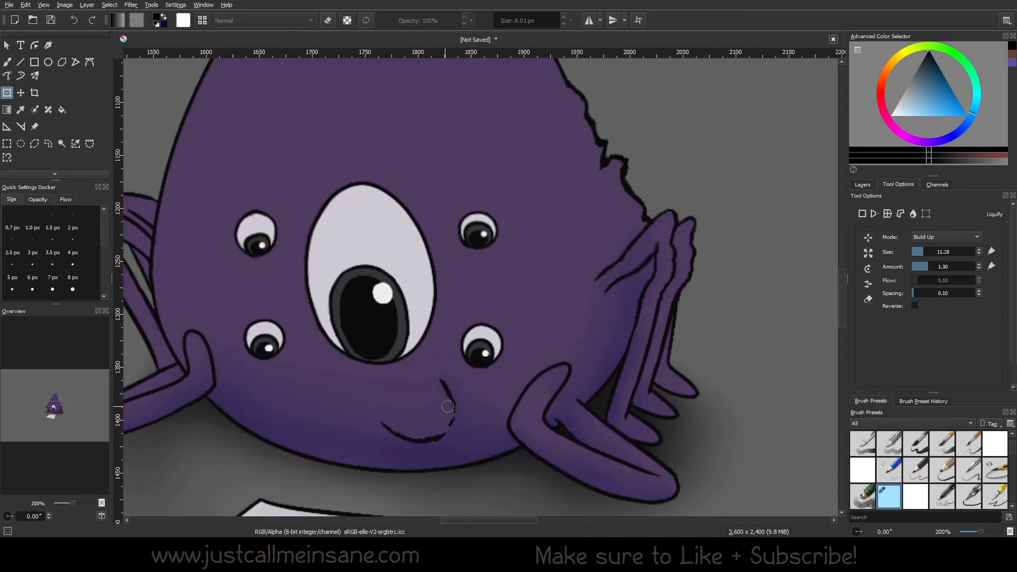
mouse_move(448, 407)
mouse_down()
mouse_move(465, 434)
mouse_move(451, 407)
mouse_move(419, 441)
mouse_move(441, 427)
mouse_up()
- Switch to the Brush tool, sample the mouth's line colour, and retouch the mouth's lower right curve
key(b)
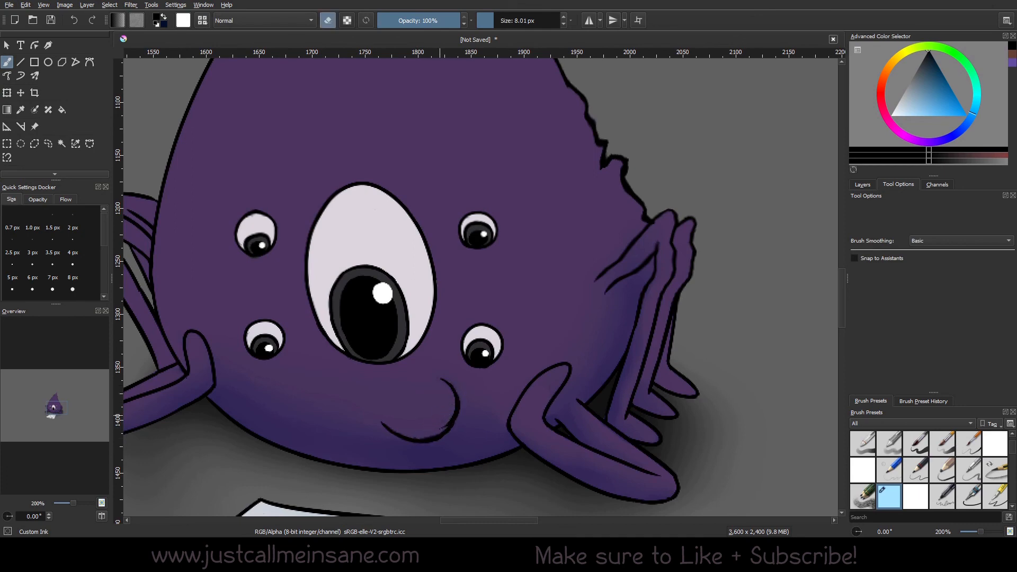
ctrl+click(443, 427)
mouse_move(445, 427)
mouse_down()
mouse_move(452, 414)
mouse_move(453, 423)
mouse_up()
ctrl+click(455, 418)
- Sample the body's purple and clean up the ends of the mouth line with it
scroll(479, 353, down, 3)
scroll(482, 401, up, 2)
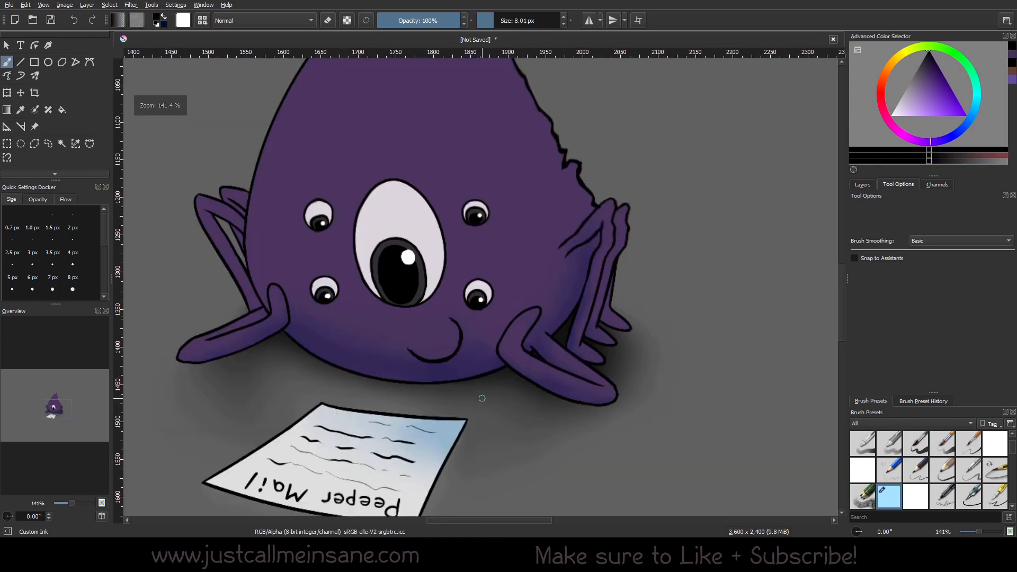
ctrl+click(486, 259)
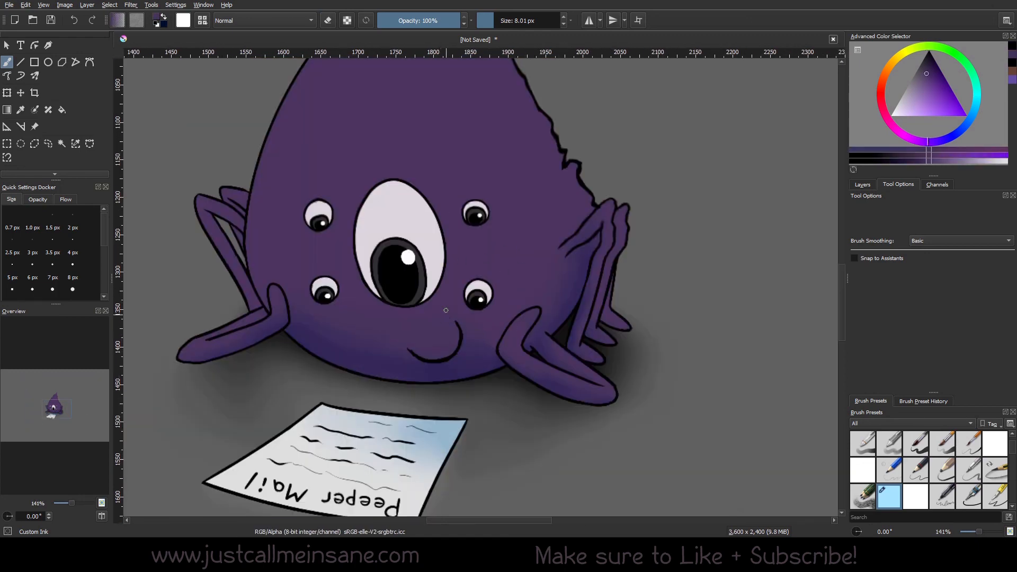
mouse_move(409, 345)
mouse_down()
mouse_move(418, 355)
mouse_move(411, 349)
mouse_up()
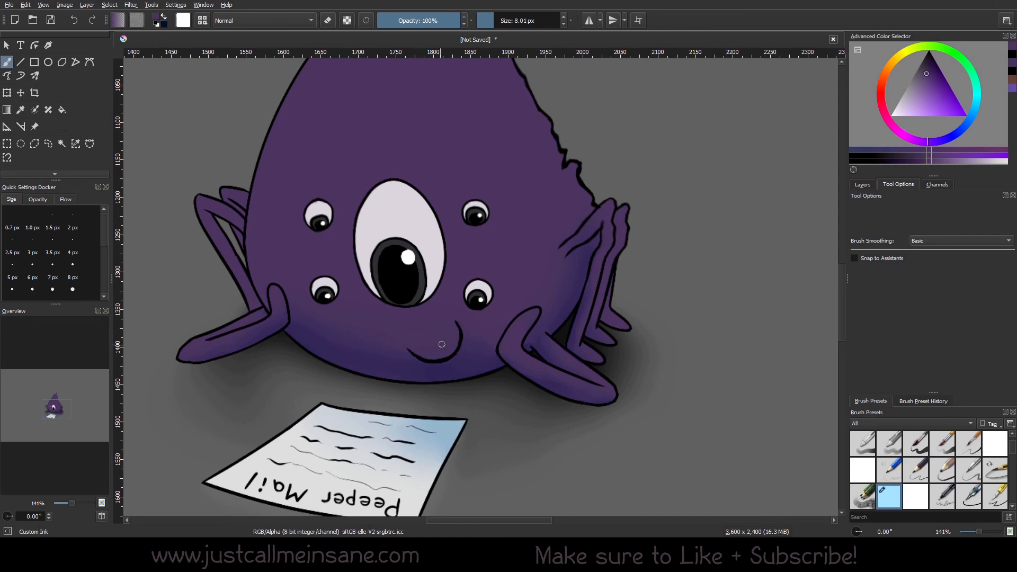
- Show the layer list and look over the whole creature drawing
click(862, 184)
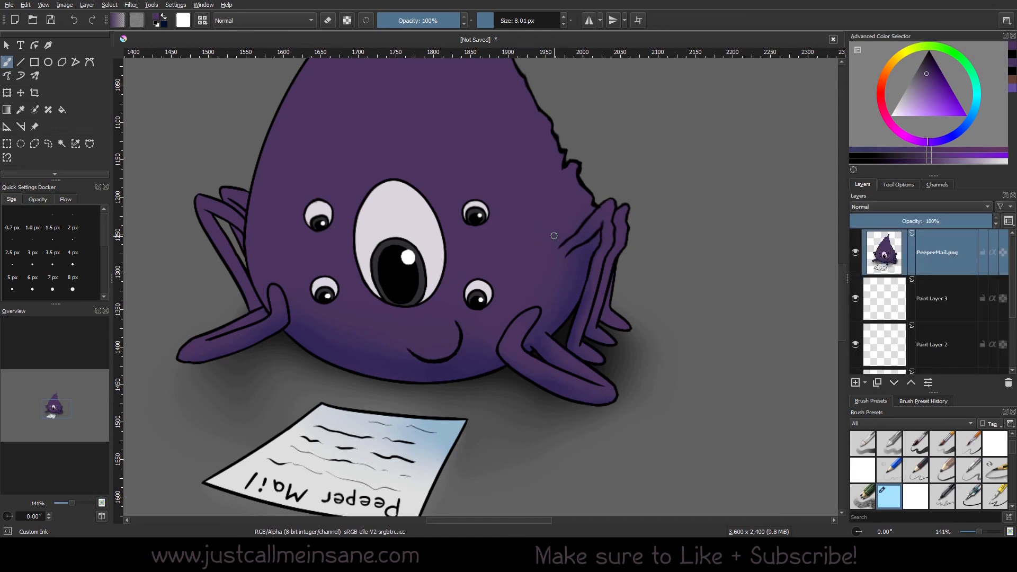
scroll(551, 233, up, 1)
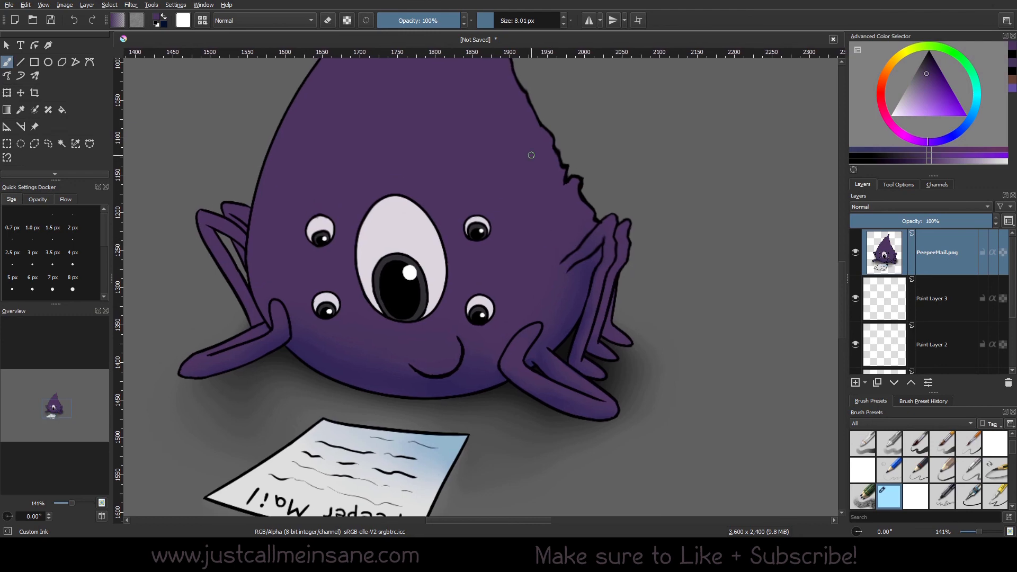
scroll(530, 154, down, 1)
drag(522, 154, 516, 227)
scroll(540, 185, down, 1)
drag(539, 185, 510, 219)
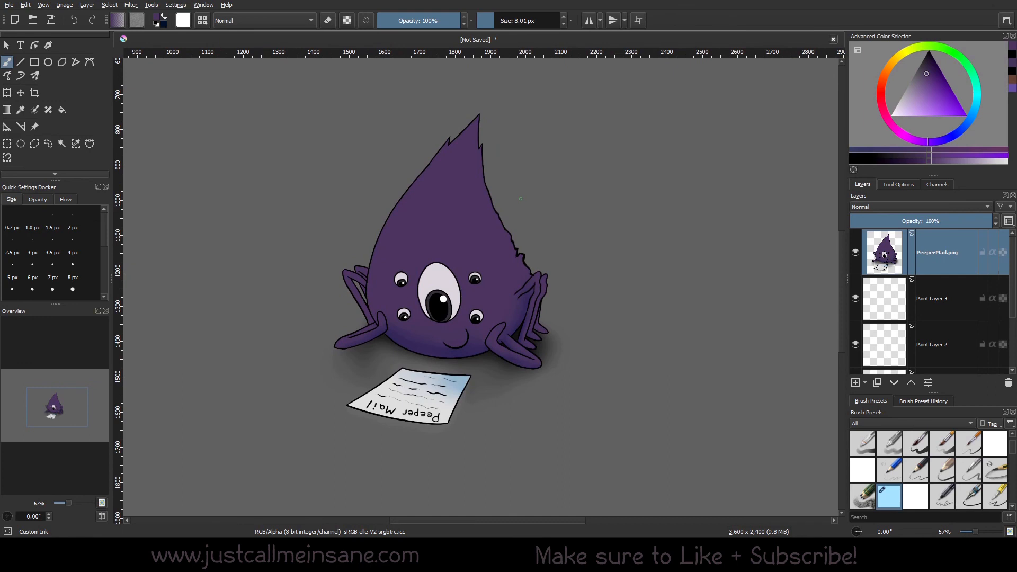